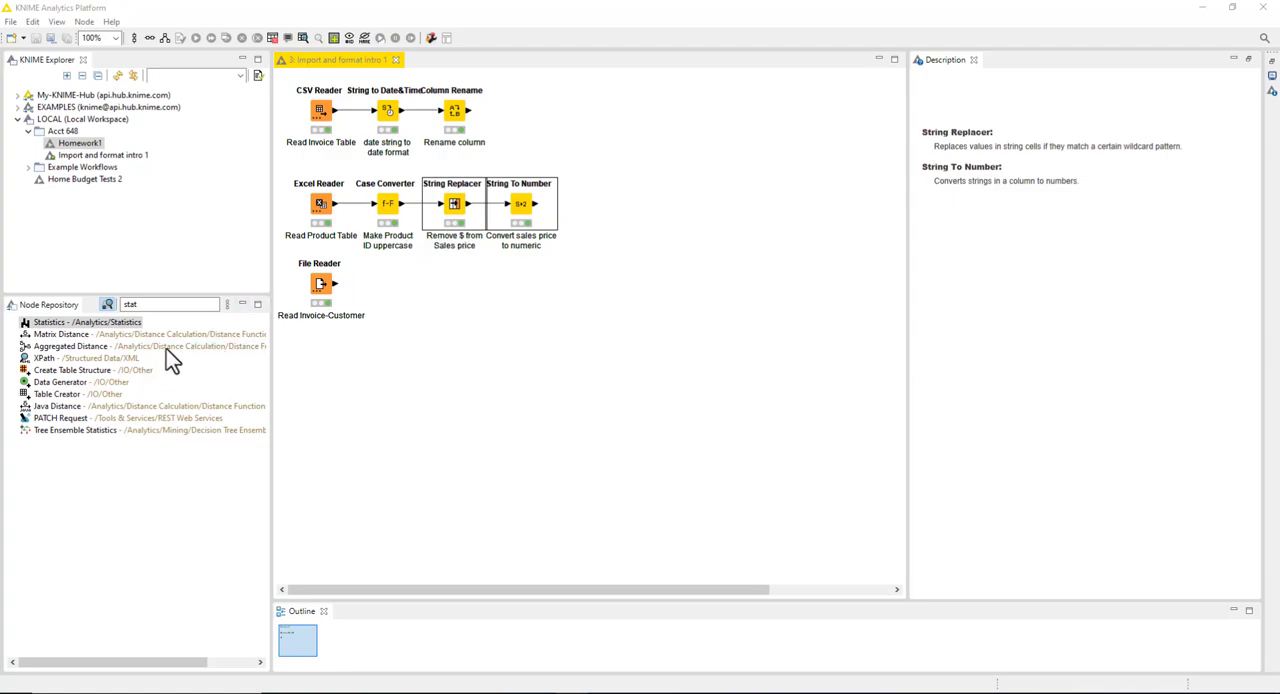
Step: Clear the search term from the node repository so the full category list is available
{"action": "left_click", "coordinate": [177, 304]}
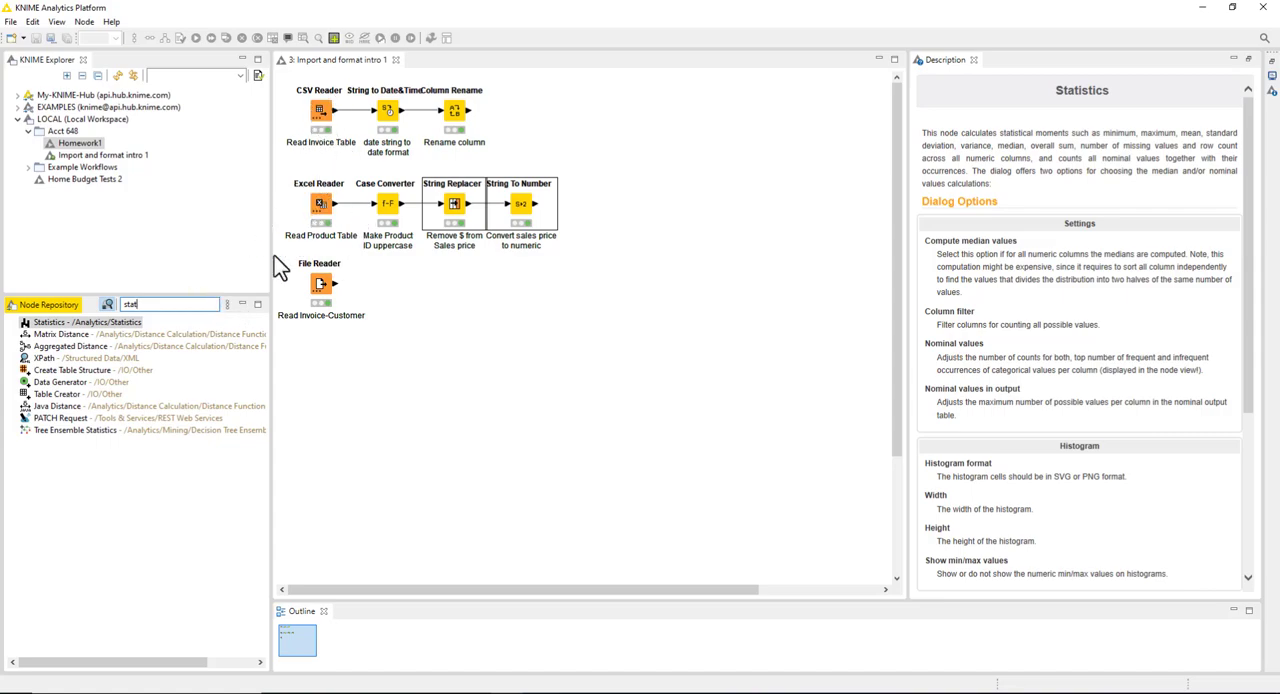
{"action": "left_click", "coordinate": [170, 307]}
{"action": "key", "text": "BackSpace"}
{"action": "key", "text": "BackSpace"}
{"action": "key", "text": "BackSpace"}
{"action": "key", "text": "BackSpace"}
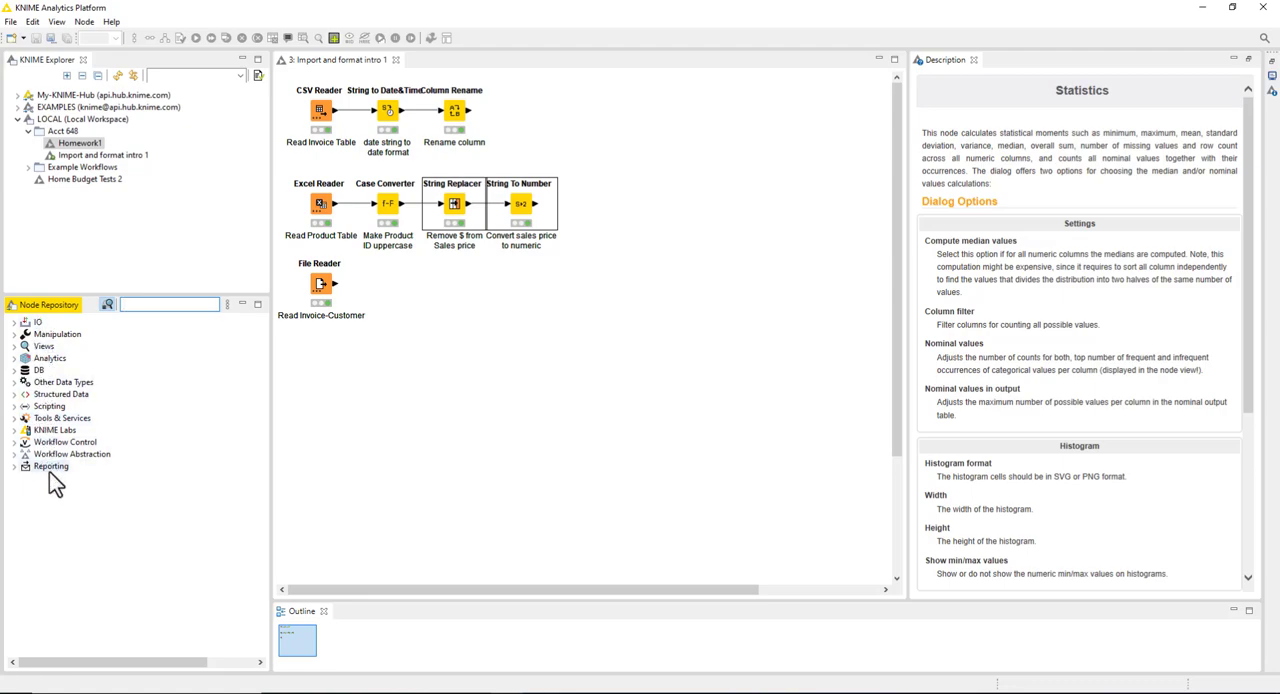
Step: Expand the IO and Manipulation categories, and add a CSV Reader node from IO > Read below the File Reader
{"action": "left_click", "coordinate": [14, 323]}
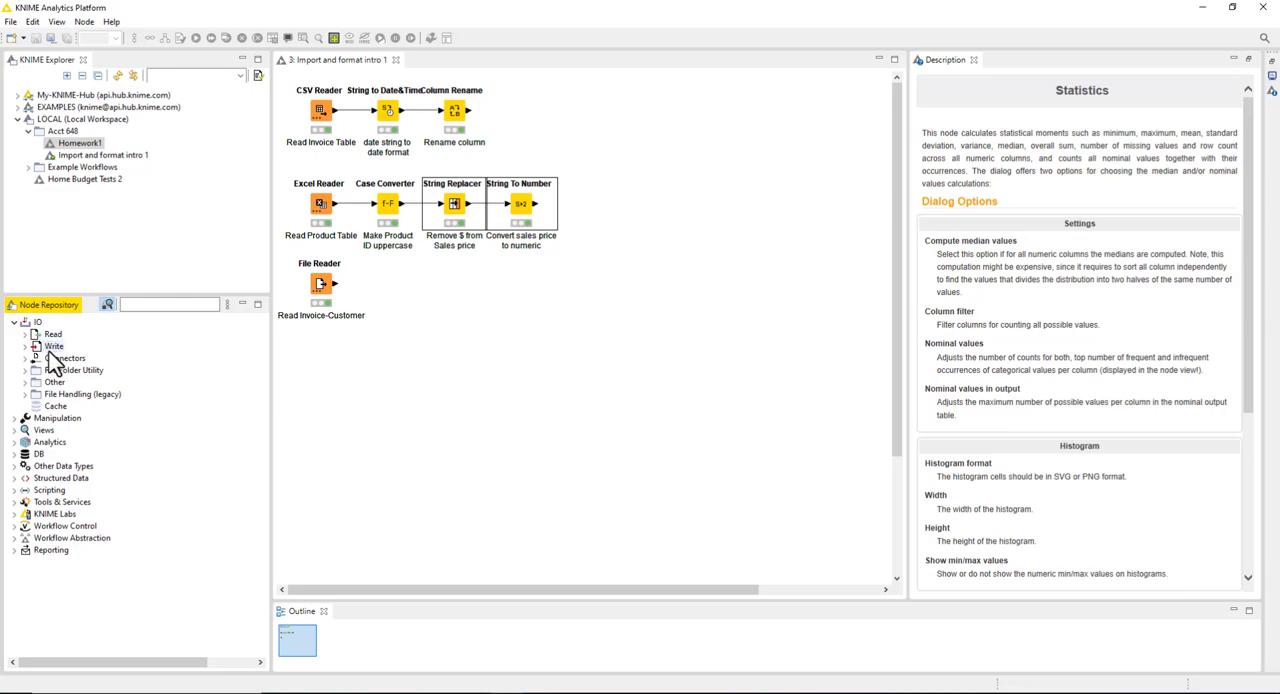
{"action": "left_click", "coordinate": [15, 418]}
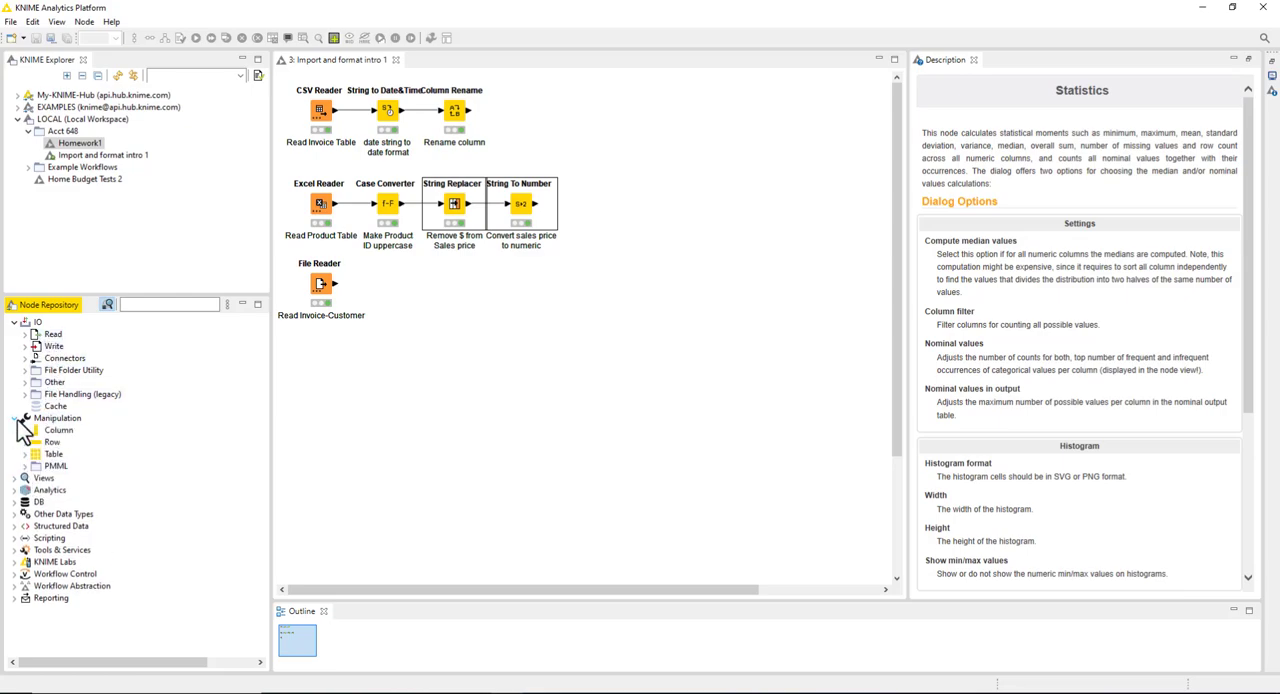
{"action": "left_click", "coordinate": [24, 335]}
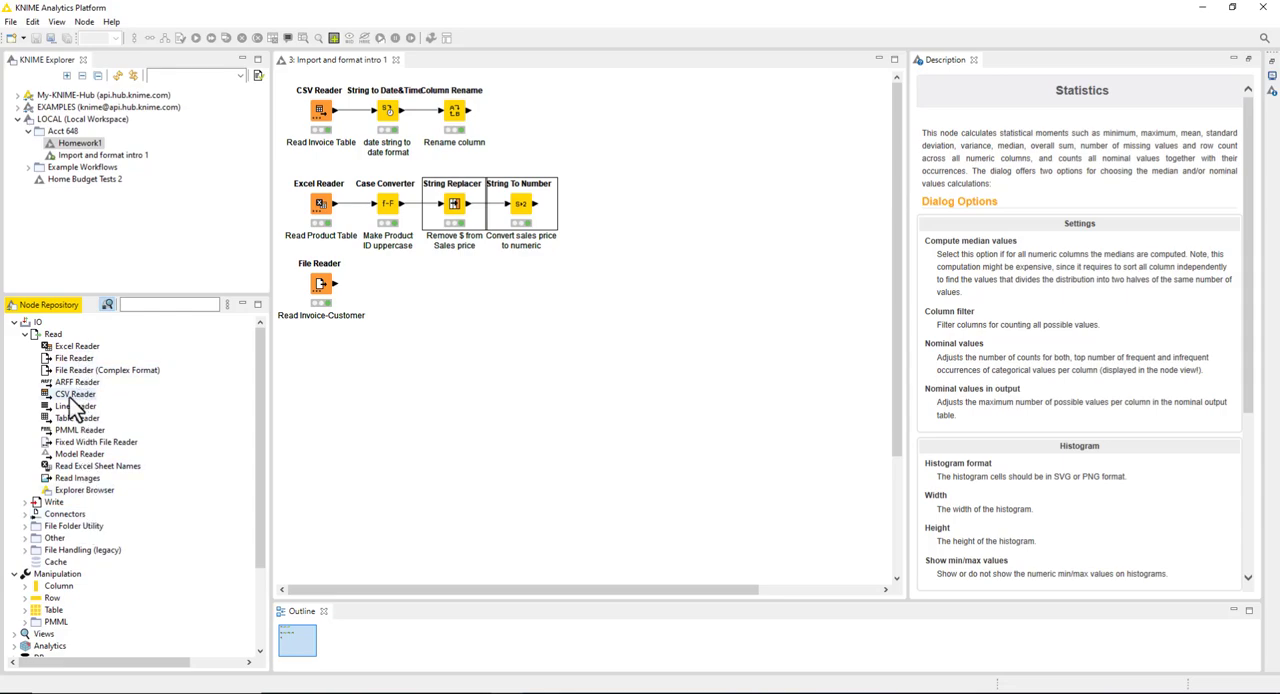
{"action": "left_click_drag", "start_coordinate": [57, 397], "coordinate": [325, 385]}
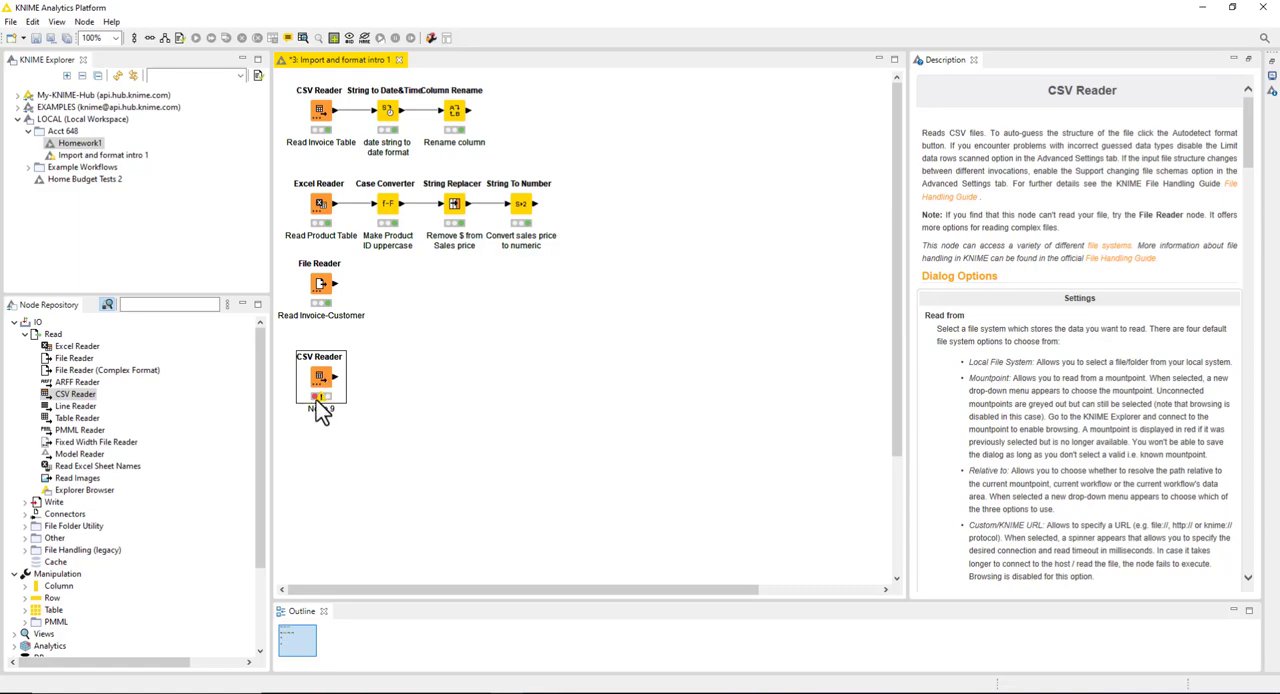
Step: Open the new CSV Reader's configuration and browse for its input file in Dropbox\Teaching\ACC_DataAnalytics\Fall2022
{"action": "mouse_move", "coordinate": [327, 412]}
{"action": "right_click", "coordinate": [322, 372]}
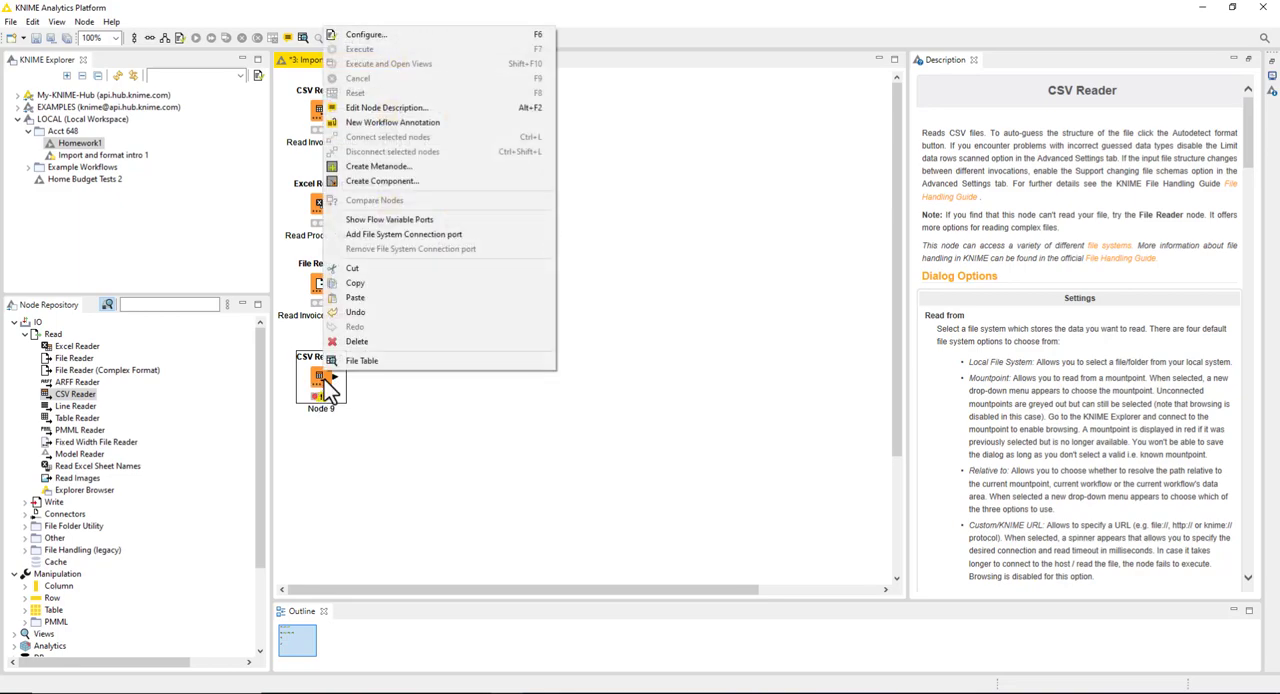
{"action": "left_click", "coordinate": [364, 37]}
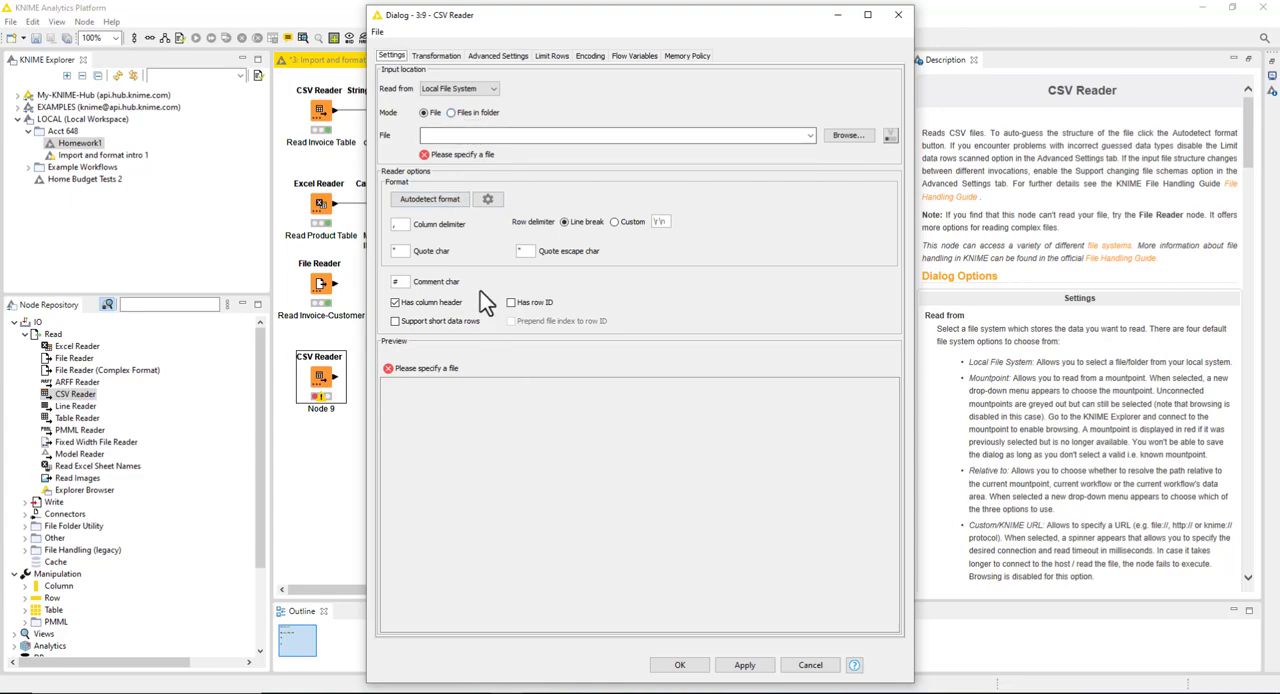
{"action": "left_click", "coordinate": [848, 137]}
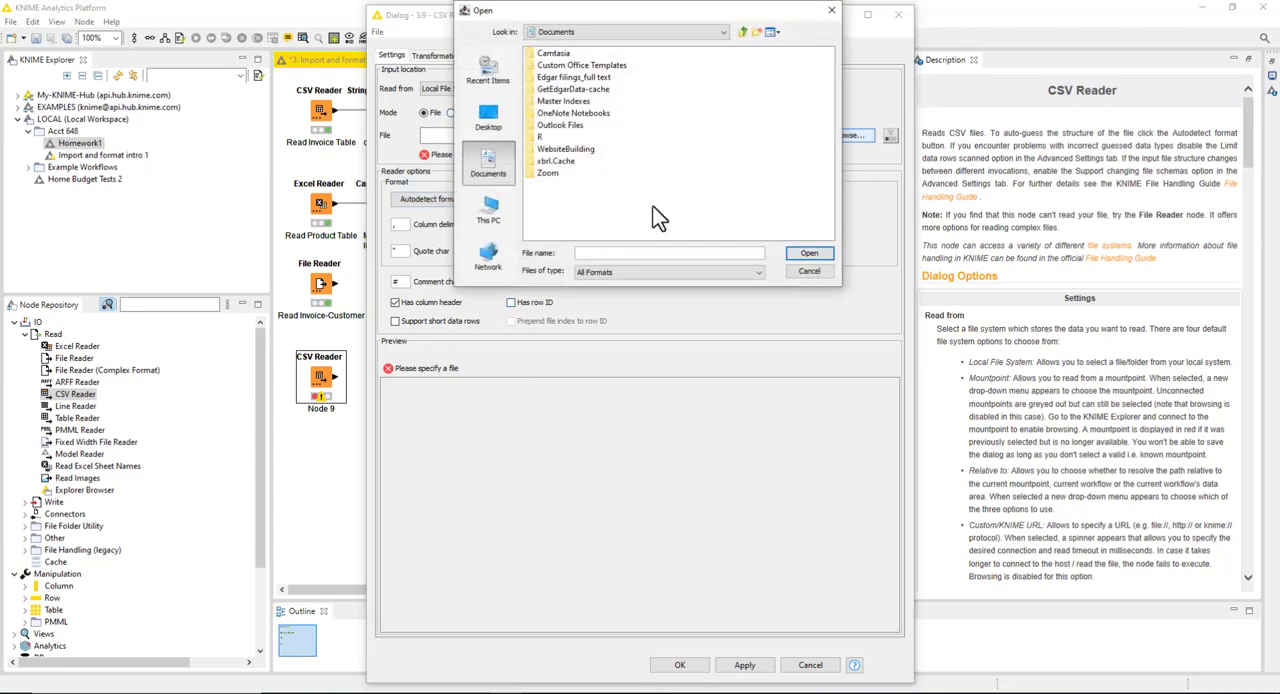
{"action": "left_click", "coordinate": [496, 125]}
{"action": "left_click", "coordinate": [557, 57]}
{"action": "double_click", "coordinate": [555, 57]}
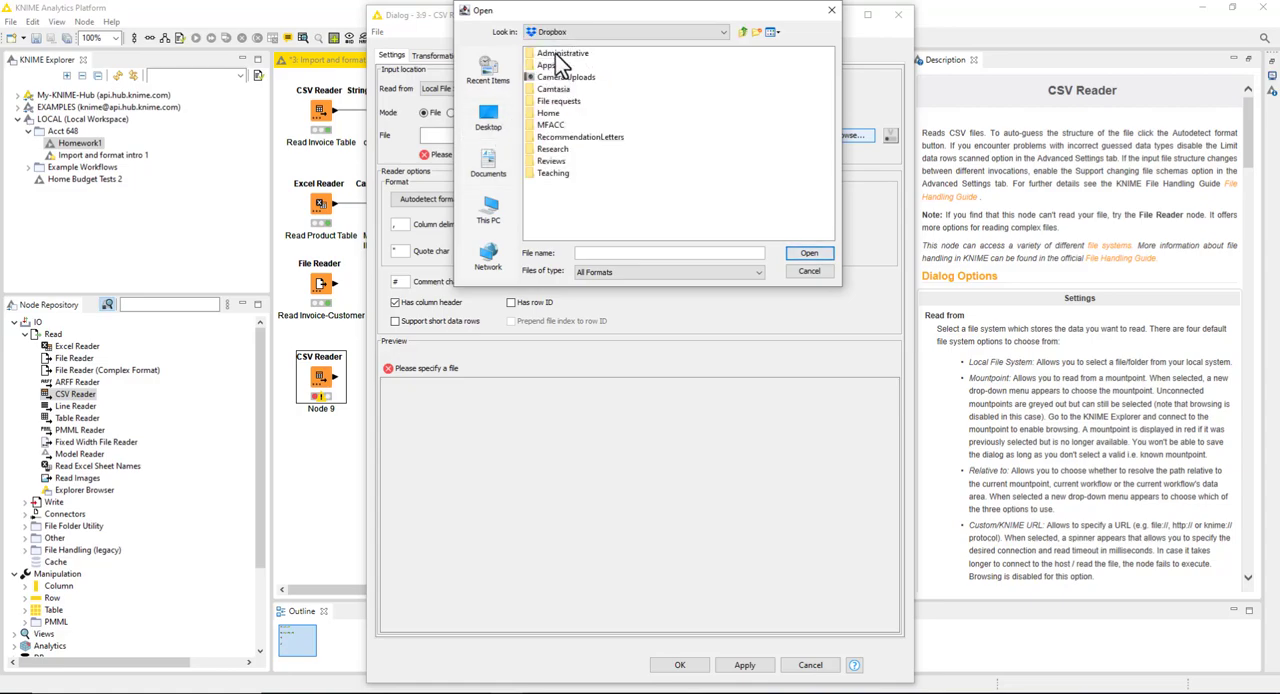
{"action": "left_click", "coordinate": [555, 173]}
{"action": "double_click", "coordinate": [542, 176]}
{"action": "double_click", "coordinate": [545, 56]}
{"action": "double_click", "coordinate": [545, 77]}
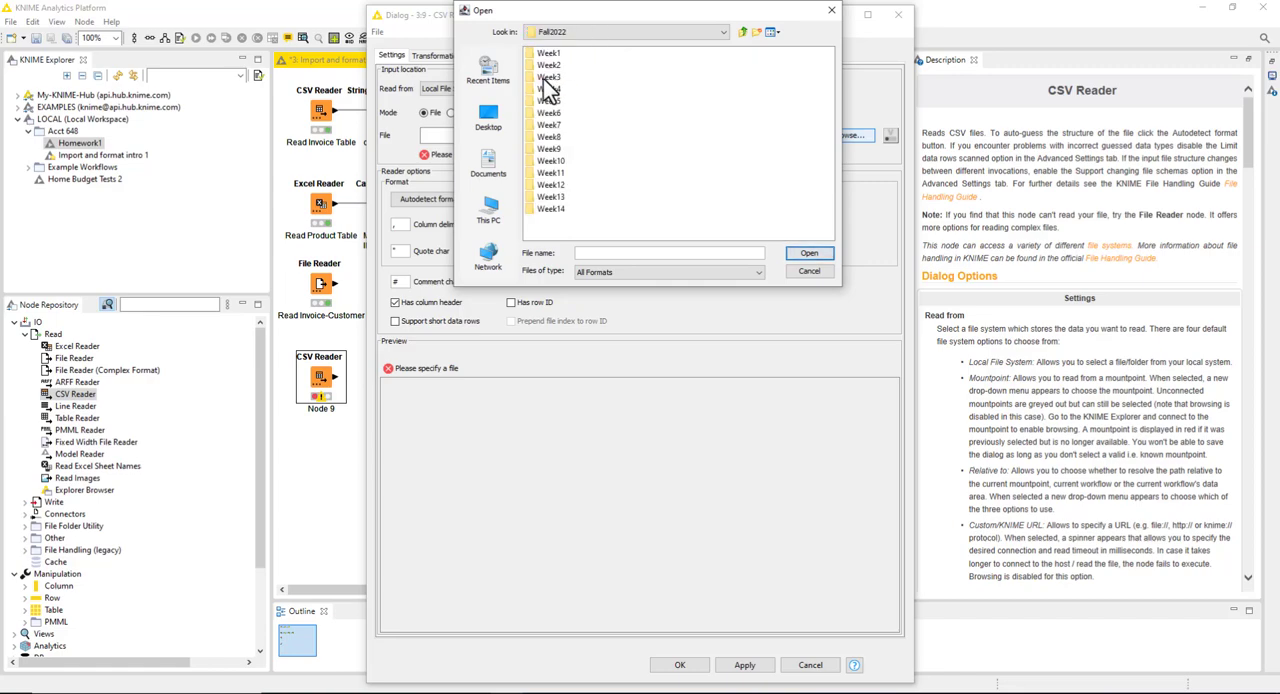
Step: Choose InvoiceTable.csv from the Monday folder of Week2 as the CSV Reader's input file
{"action": "double_click", "coordinate": [548, 65]}
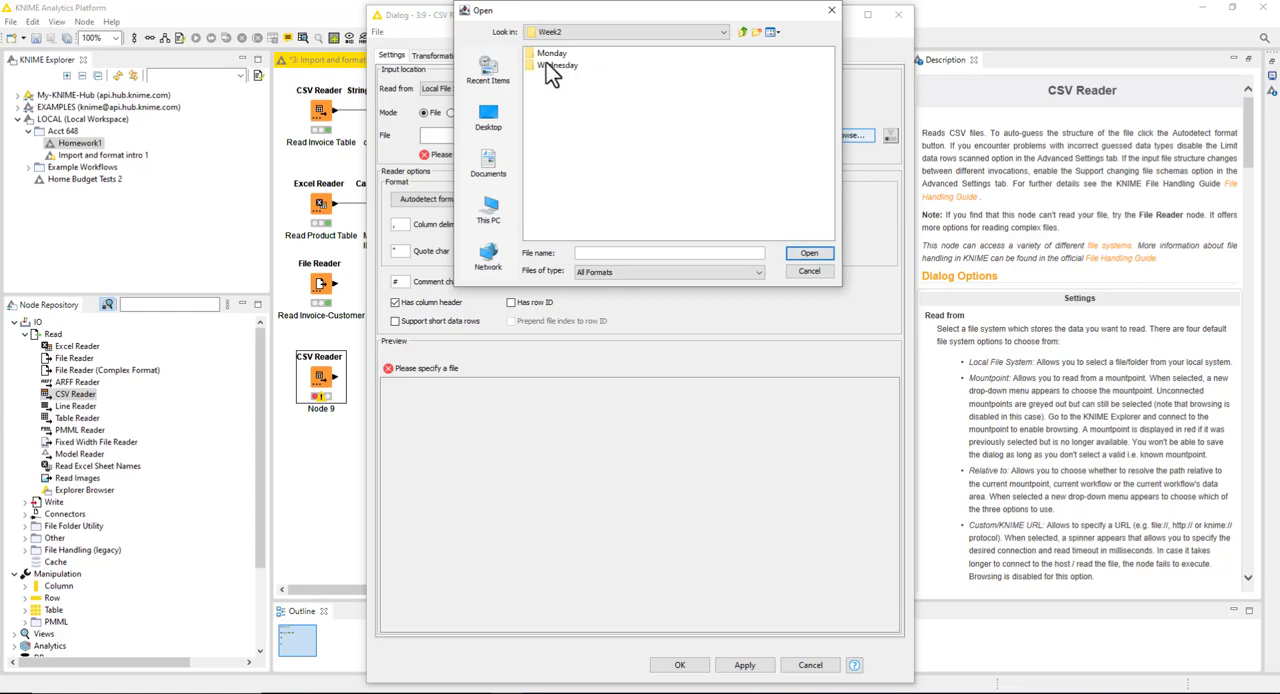
{"action": "double_click", "coordinate": [548, 66]}
{"action": "left_click", "coordinate": [743, 33]}
{"action": "double_click", "coordinate": [551, 55]}
{"action": "left_click", "coordinate": [540, 90]}
{"action": "left_click", "coordinate": [808, 254]}
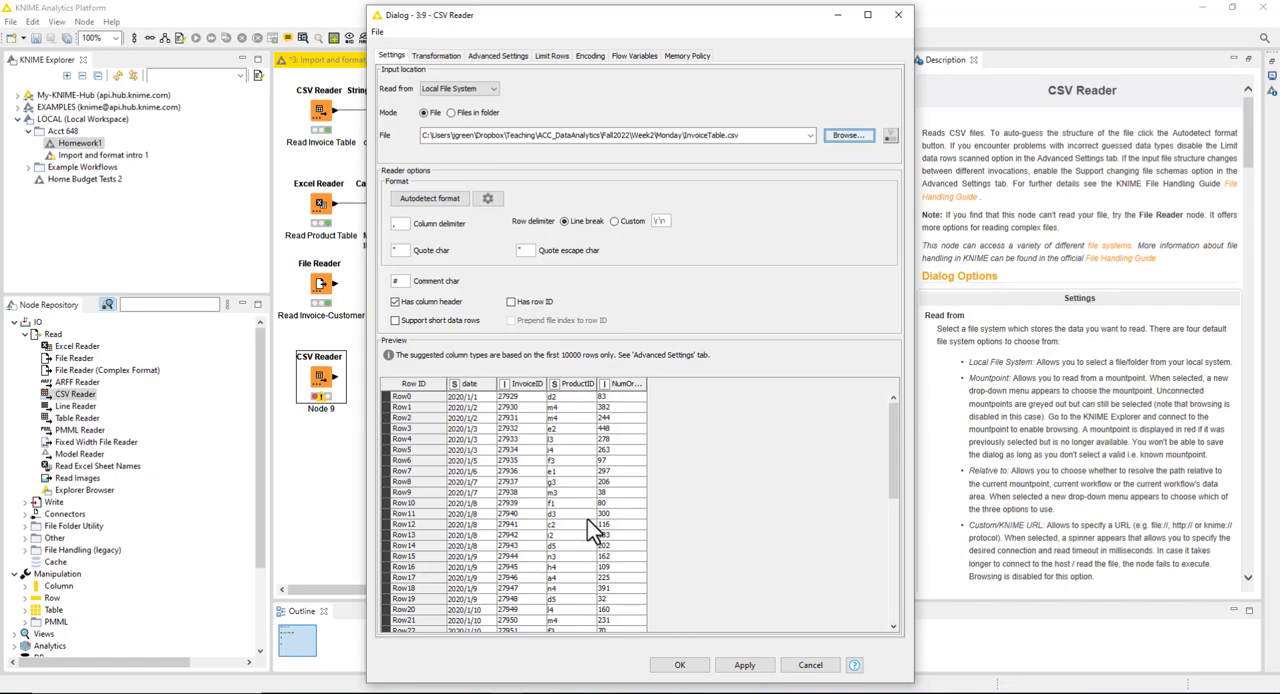
Step: Check the column delimiter and accept the CSV Reader configuration with a comma as delimiter
{"action": "left_click", "coordinate": [401, 223]}
{"action": "key", "text": "BackSpace"}
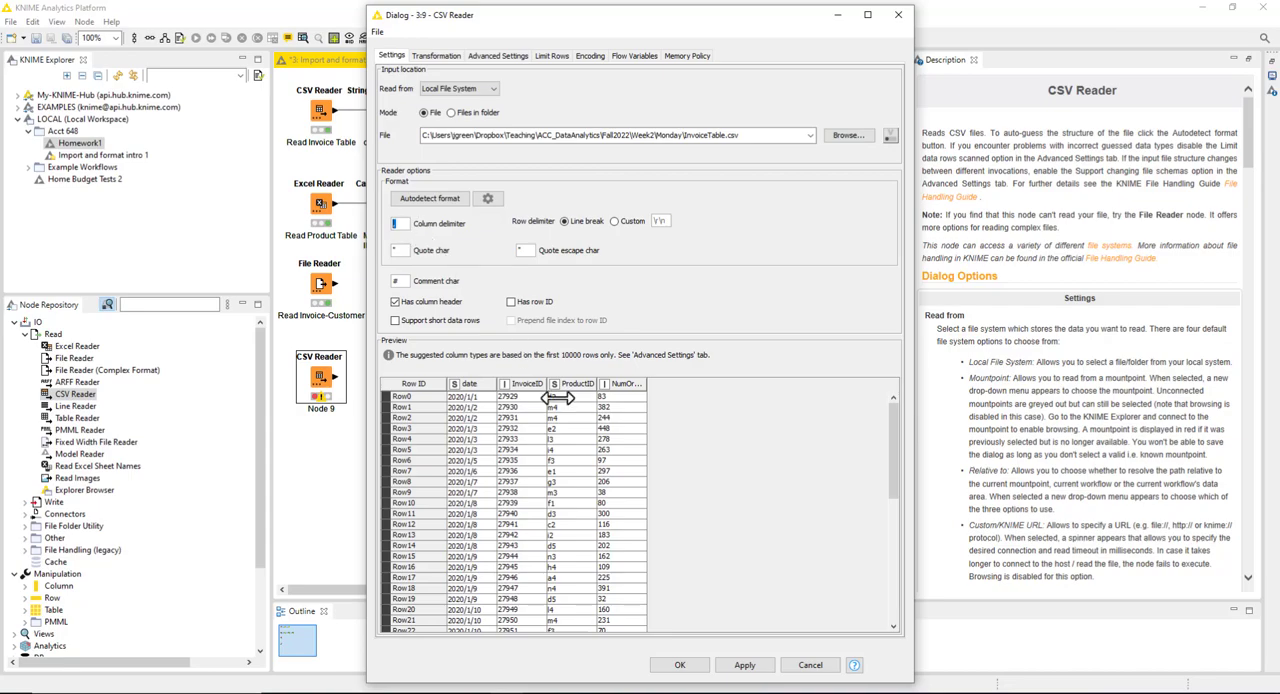
{"action": "left_click", "coordinate": [680, 665]}
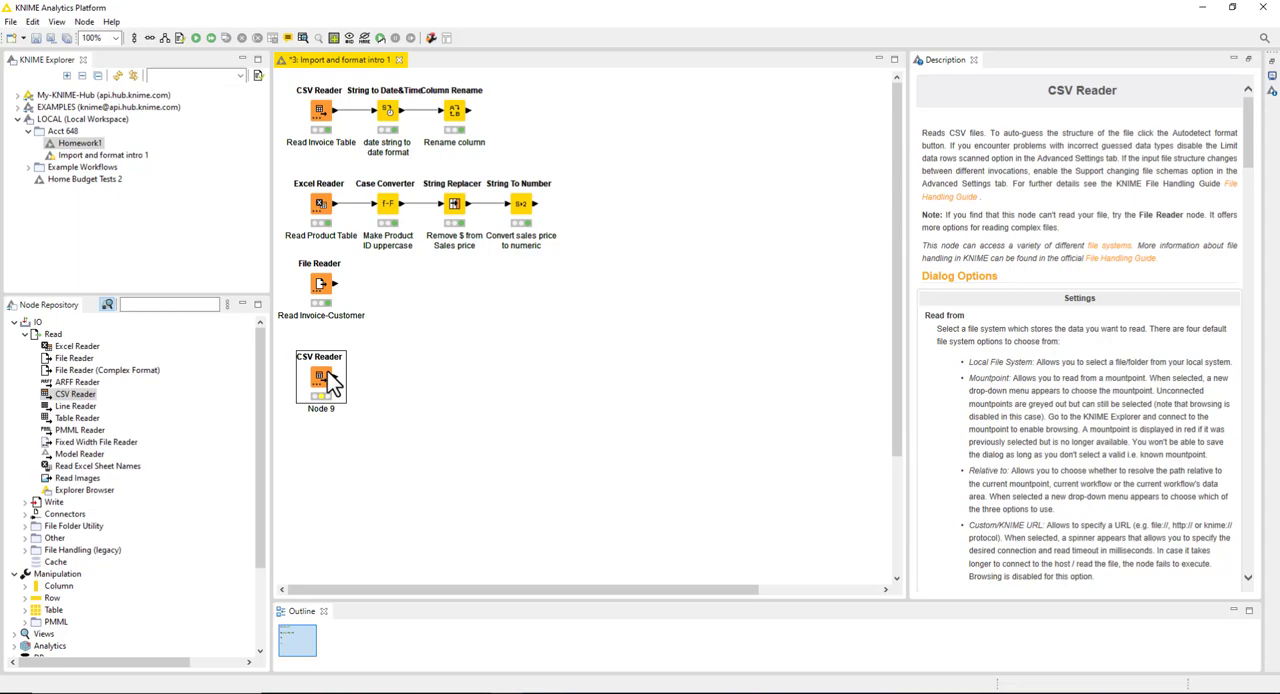
Step: Execute the new CSV Reader node and view its output file table
{"action": "right_click", "coordinate": [331, 381]}
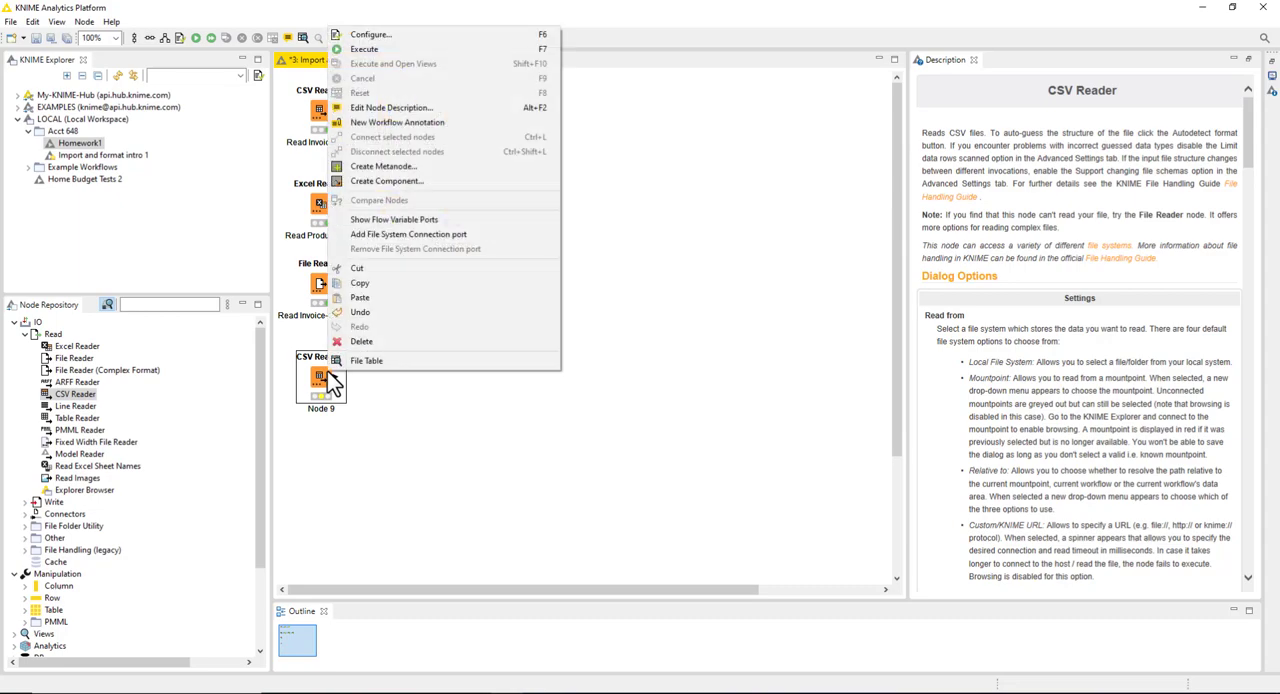
{"action": "left_click", "coordinate": [372, 53]}
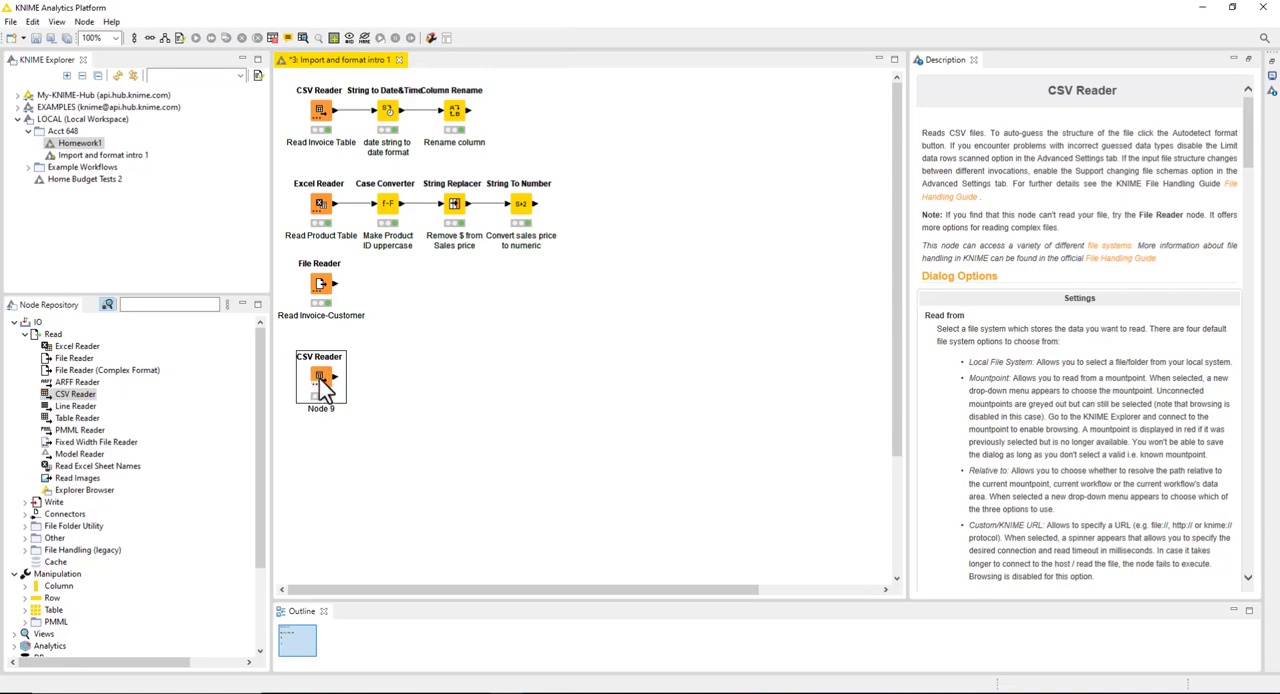
{"action": "left_click", "coordinate": [305, 40]}
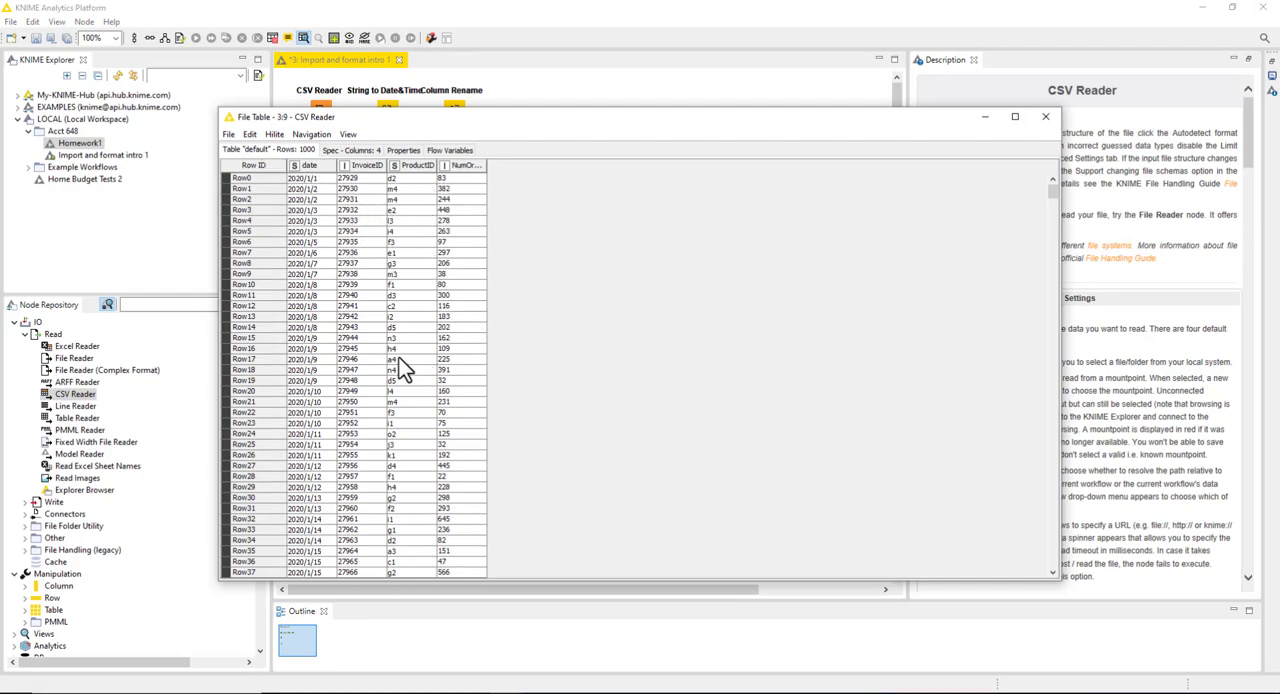
{"action": "left_click", "coordinate": [1045, 118]}
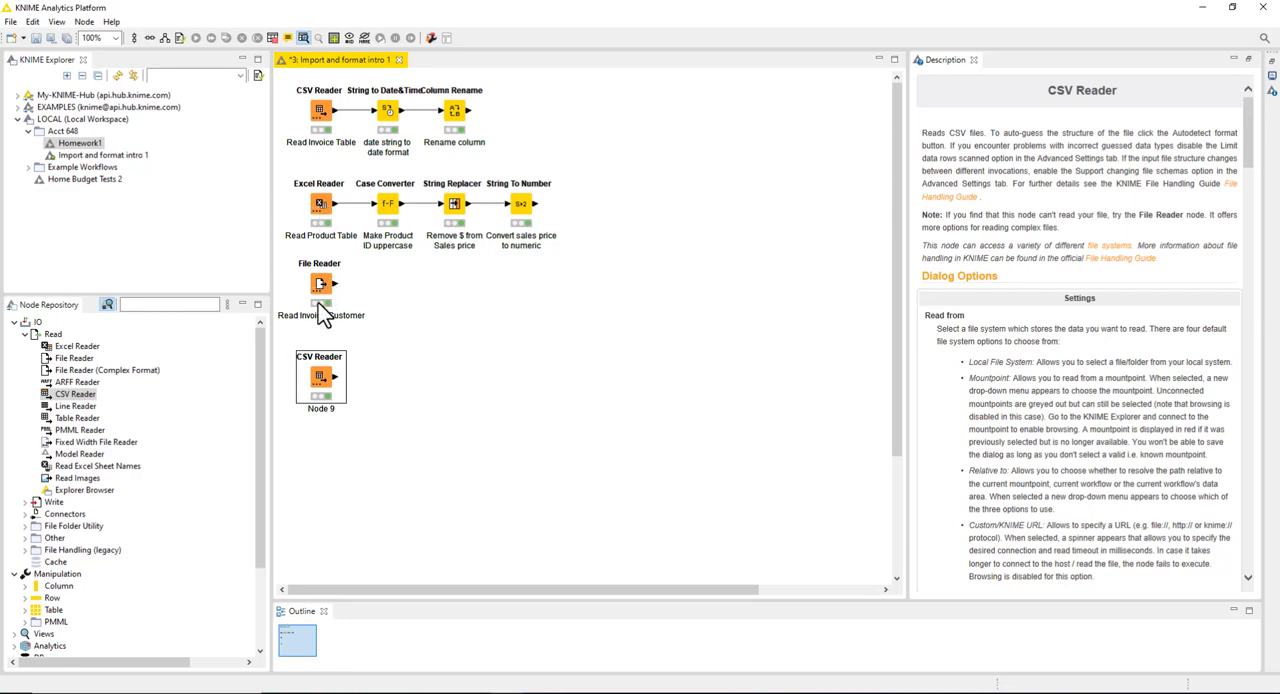
Step: Examine the configuration and data preview of the Read Product Table Excel Reader, then close it
{"action": "left_click", "coordinate": [325, 207]}
{"action": "right_click", "coordinate": [333, 206]}
{"action": "left_click", "coordinate": [355, 210]}
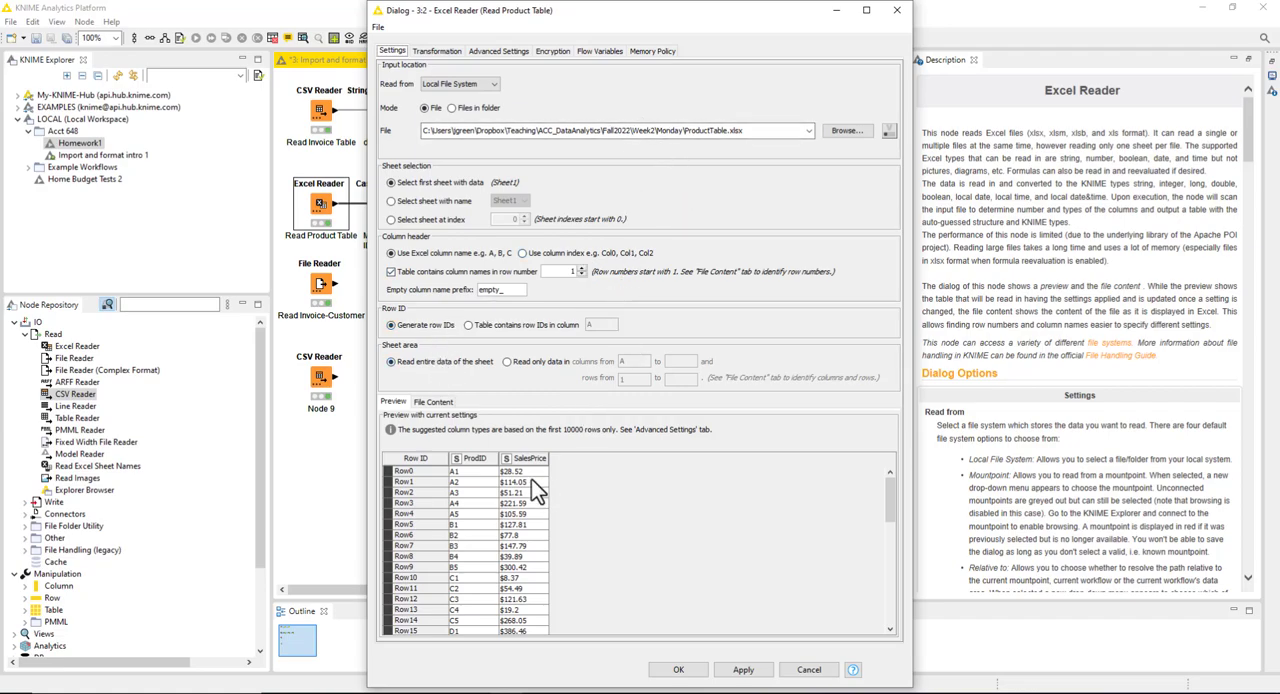
{"action": "left_click", "coordinate": [895, 10]}
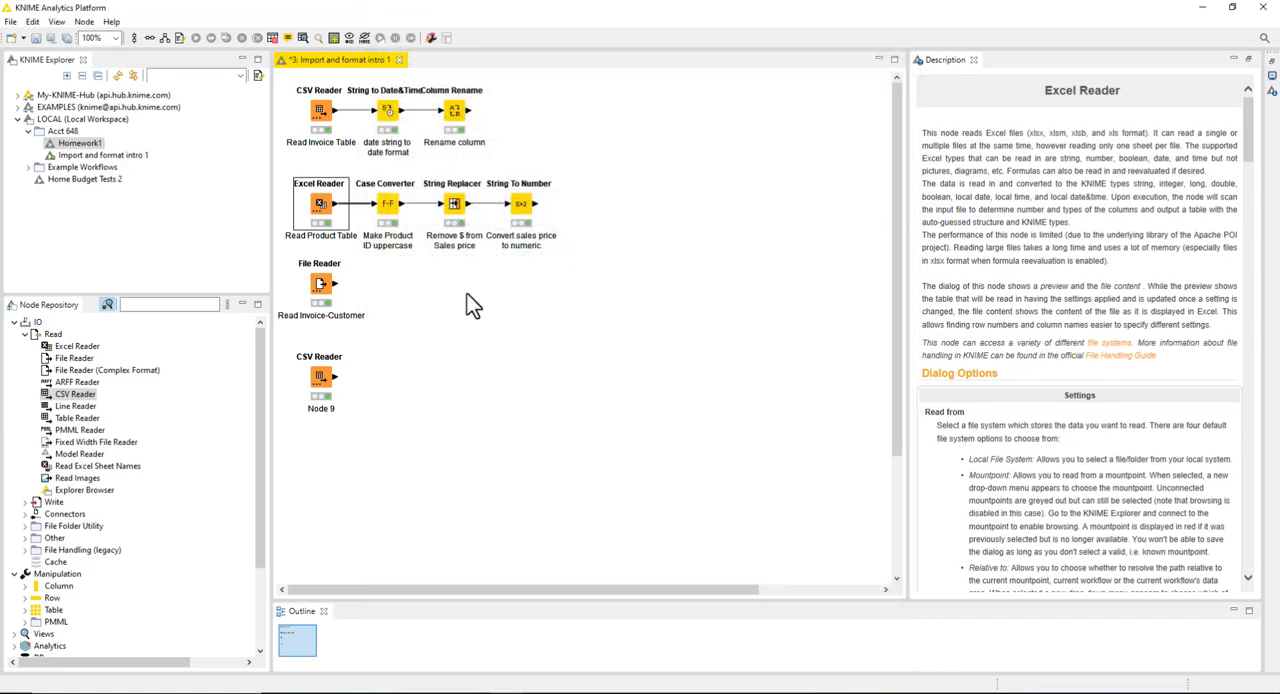
Step: Examine the column delimiter in the Read Invoice-Customer File Reader's configuration and close it without changes
{"action": "right_click", "coordinate": [320, 285]}
{"action": "left_click", "coordinate": [345, 289]}
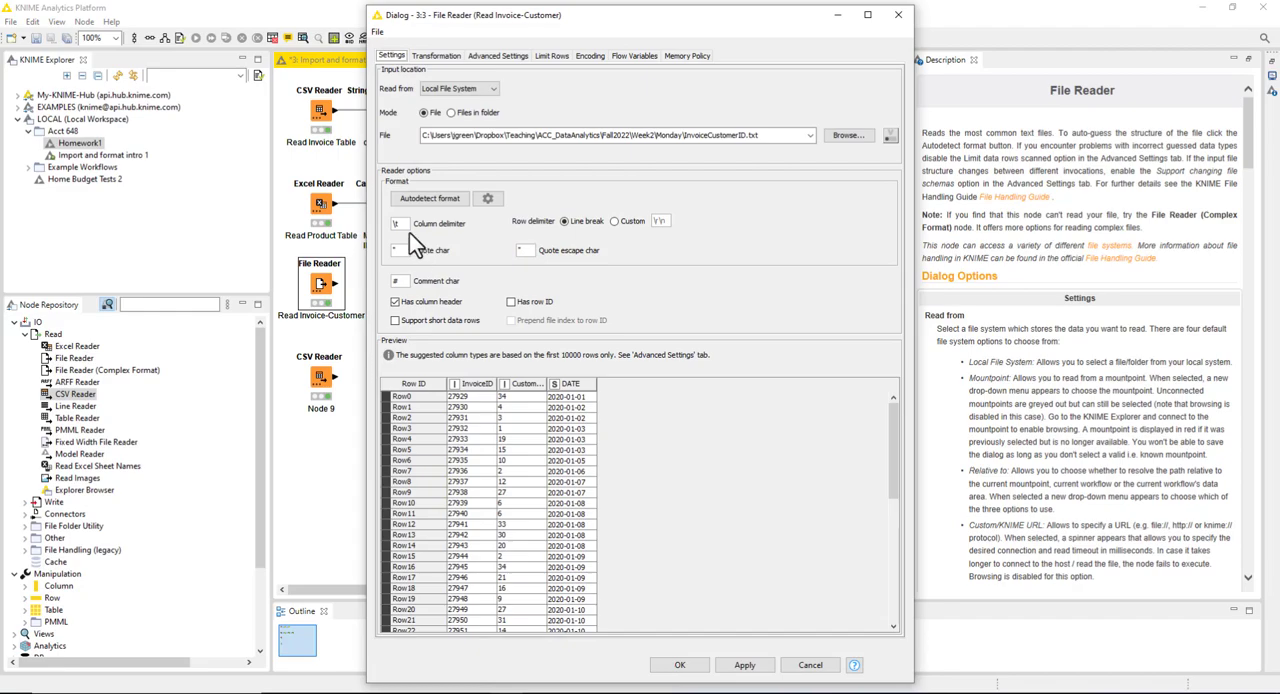
{"action": "left_click_drag", "start_coordinate": [407, 225], "coordinate": [388, 227]}
{"action": "left_click", "coordinate": [684, 666]}
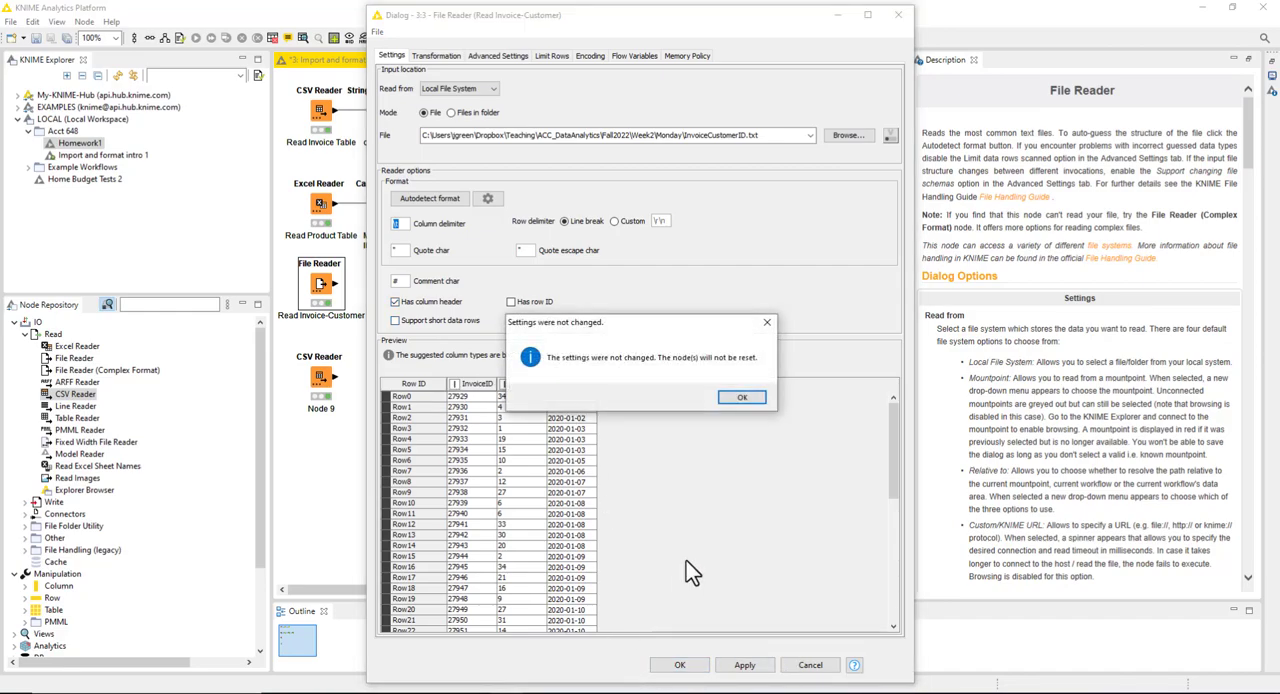
{"action": "left_click", "coordinate": [743, 398]}
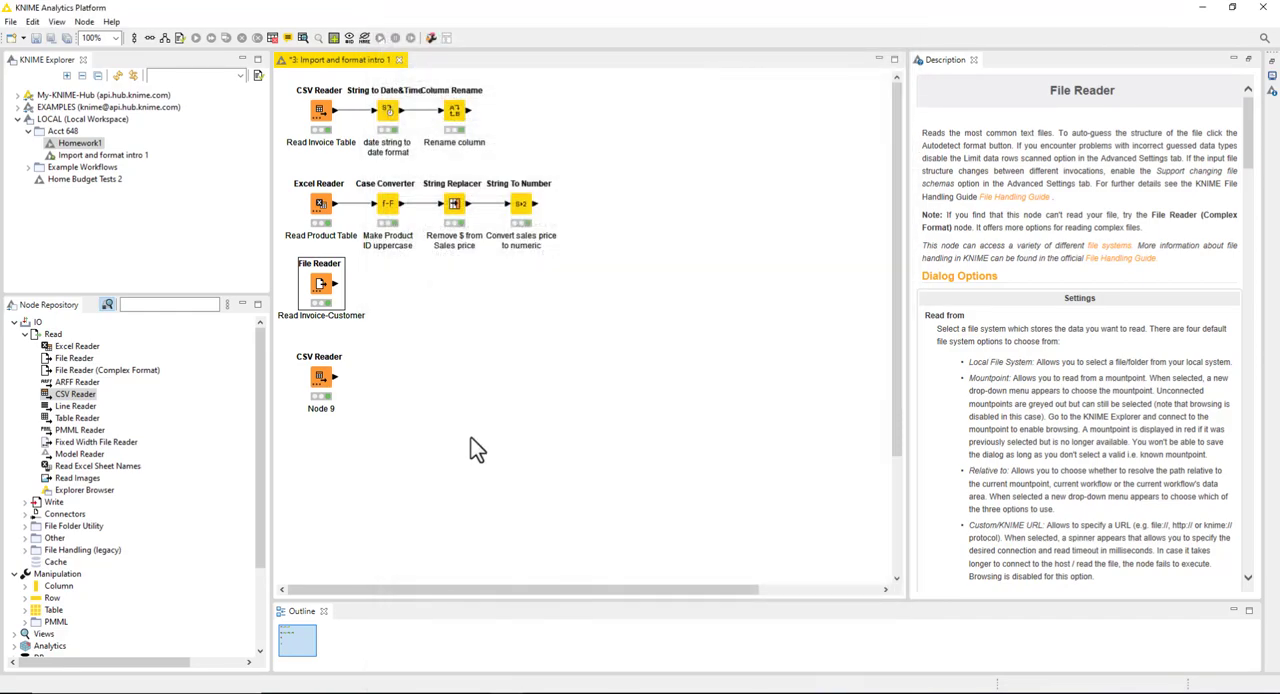
{"action": "right_click", "coordinate": [324, 376]}
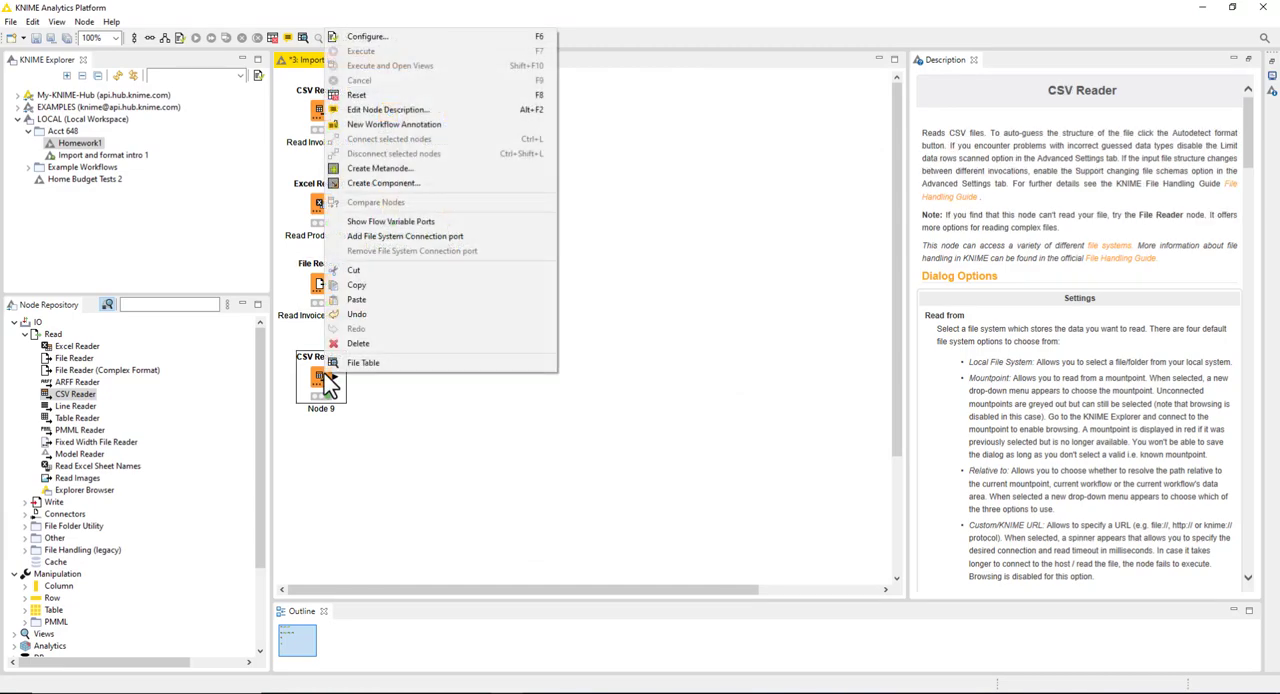
{"action": "left_click", "coordinate": [398, 402]}
{"action": "left_click", "coordinate": [398, 402]}
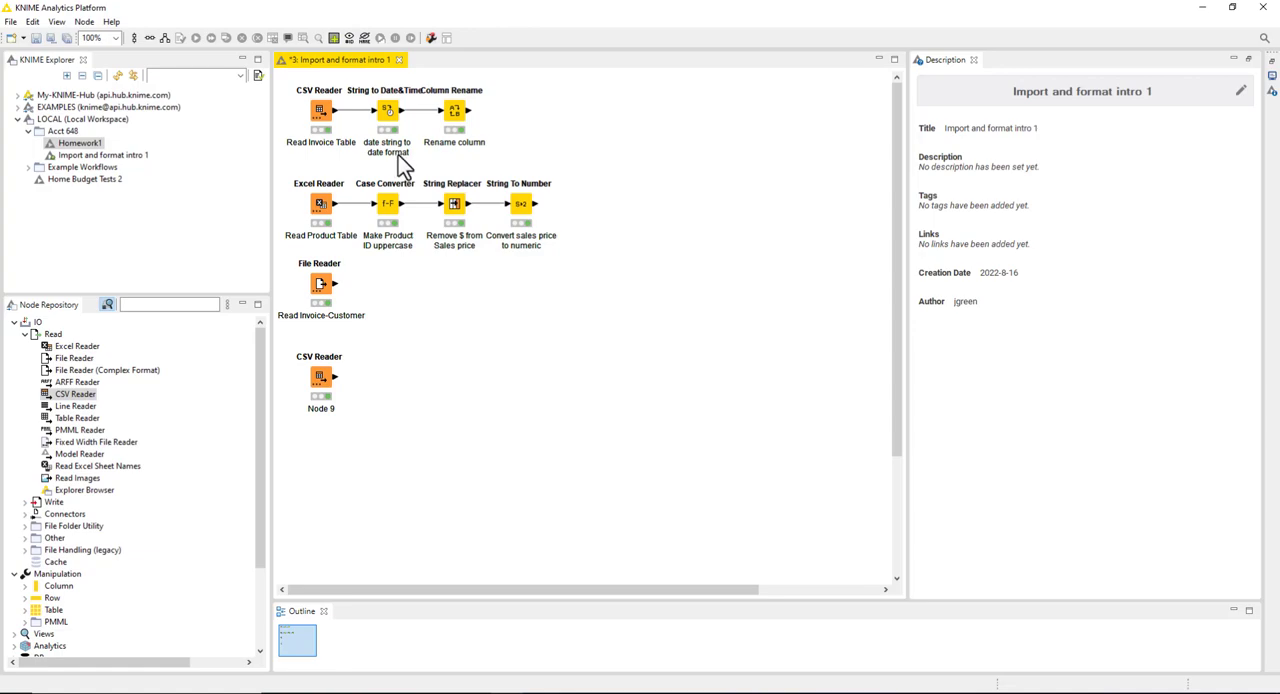
Step: Search the node repository for "date string to date" and add a String to Date&Time node connected after the new CSV Reader
{"action": "left_click", "coordinate": [176, 305]}
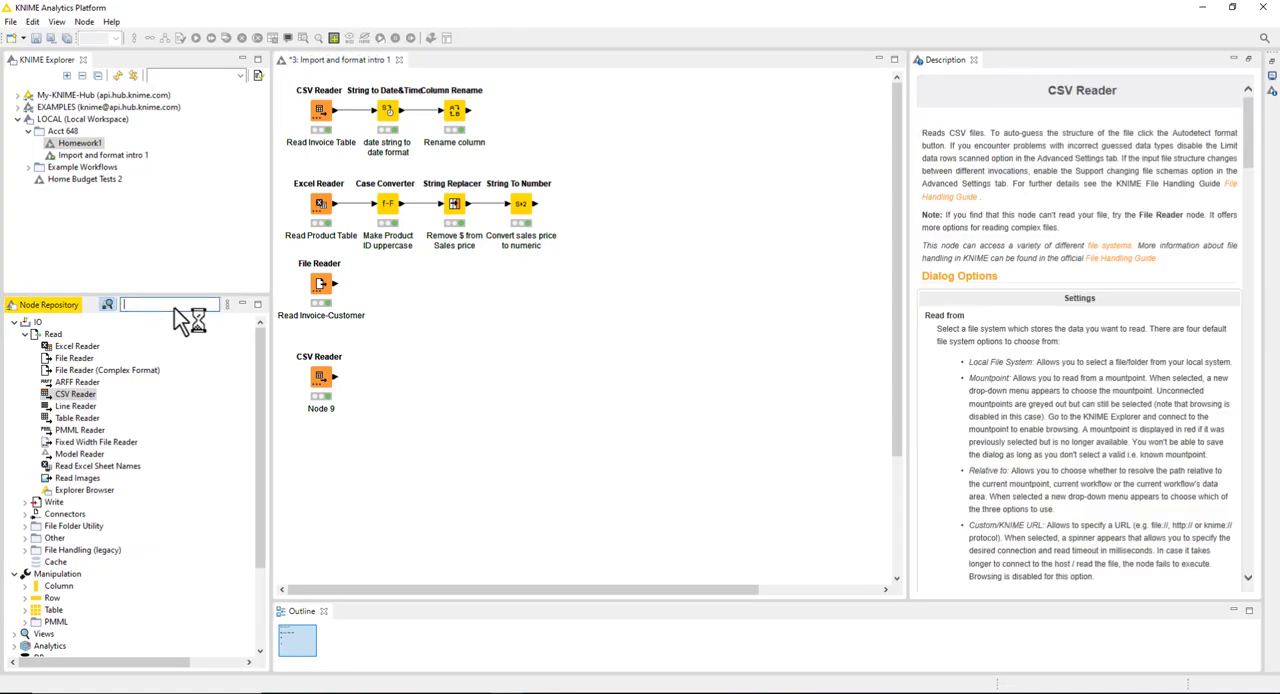
{"action": "type", "text": "date"}
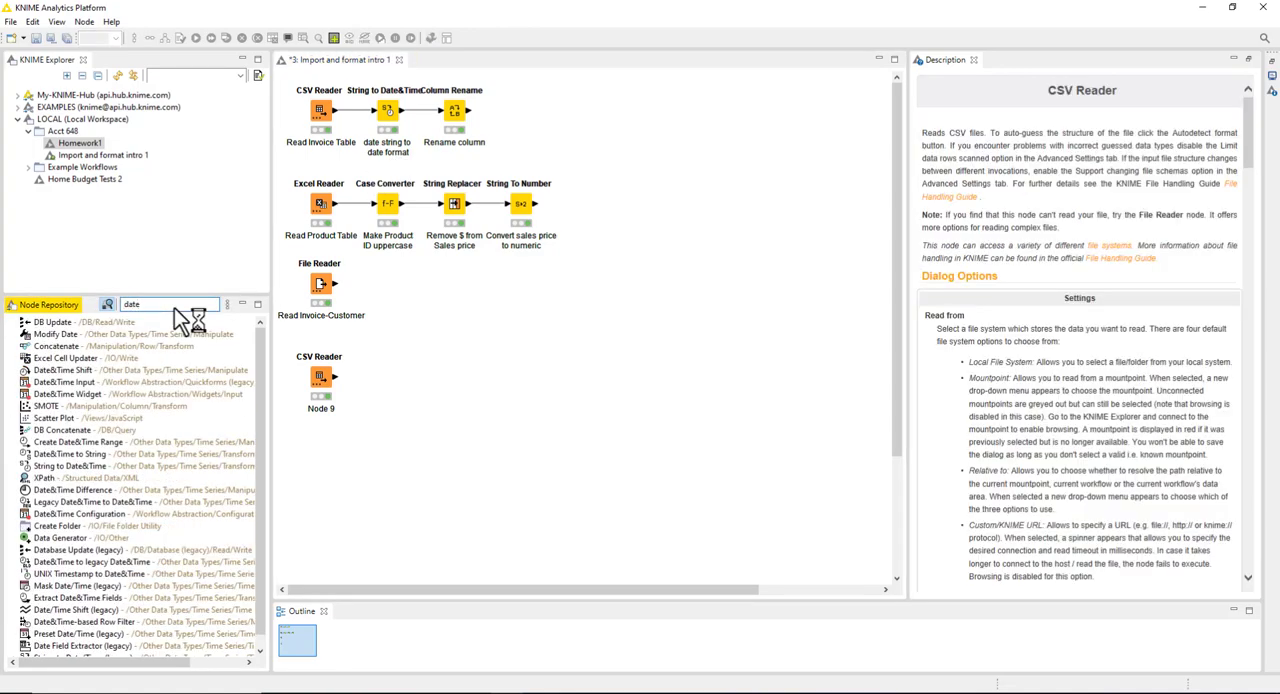
{"action": "type", "text": " string"}
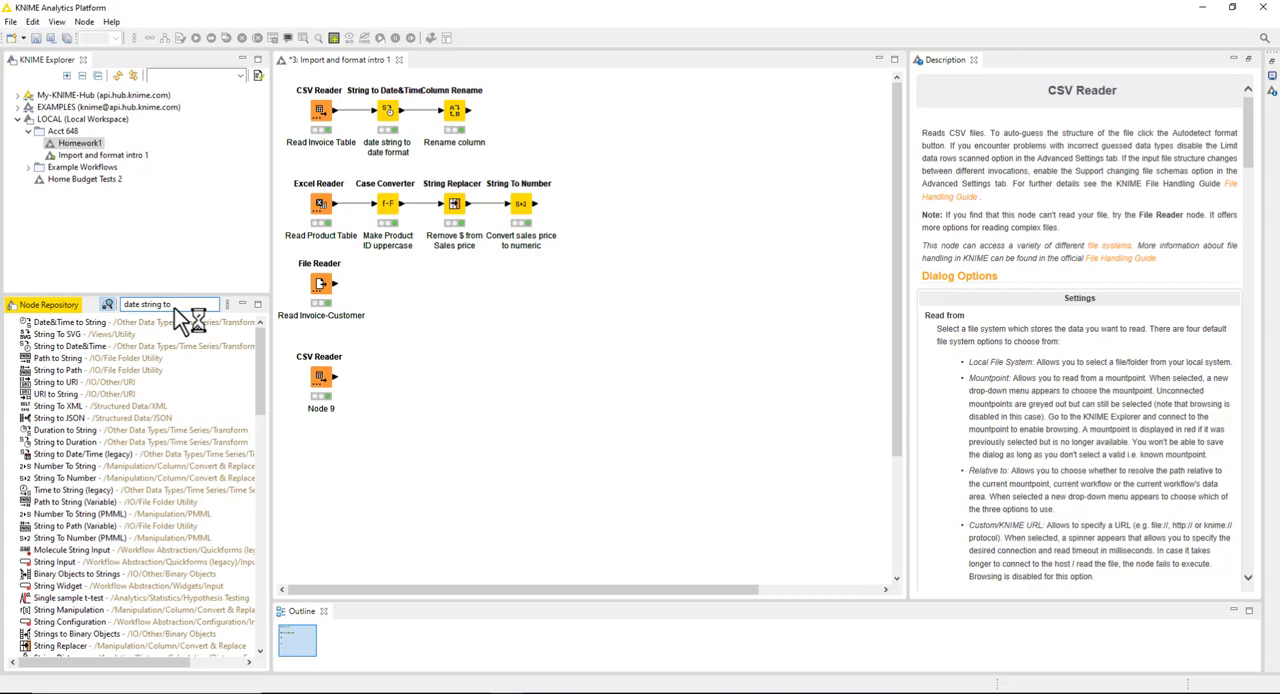
{"action": "type", "text": "to date"}
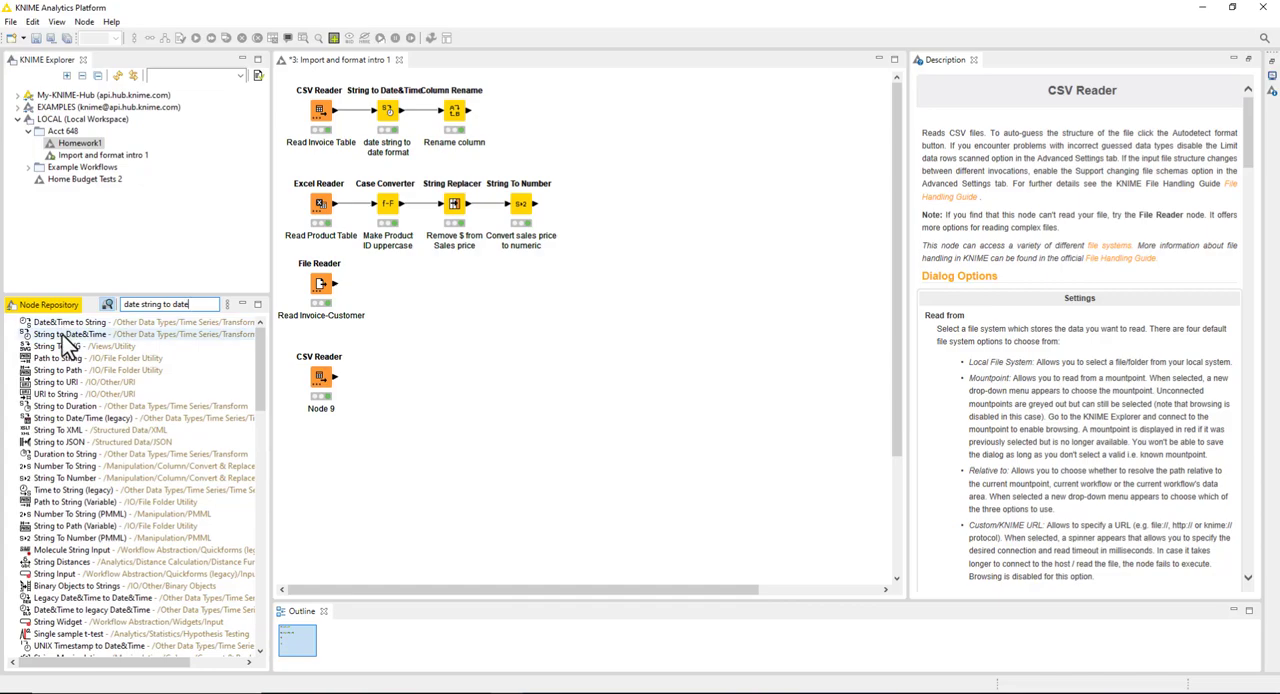
{"action": "left_click_drag", "start_coordinate": [40, 334], "coordinate": [374, 380]}
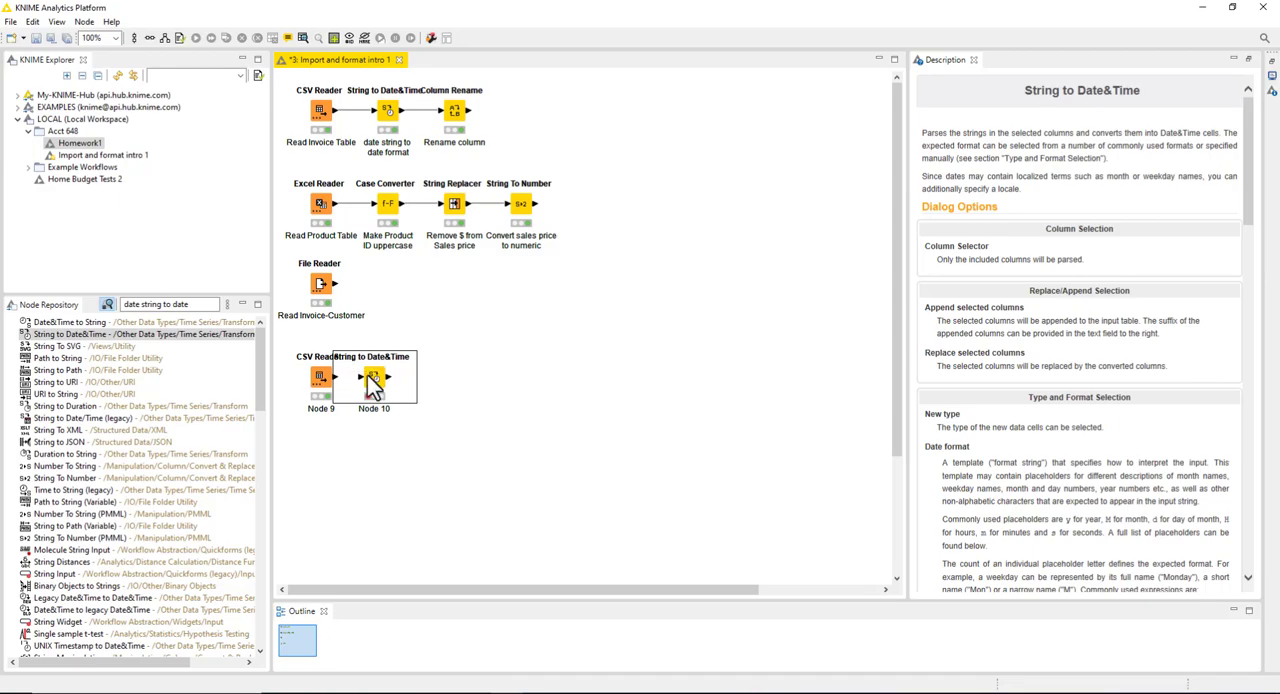
{"action": "mouse_move", "coordinate": [372, 378]}
{"action": "left_mouse_down"}
{"action": "mouse_move", "coordinate": [399, 378]}
{"action": "mouse_move", "coordinate": [368, 394]}
{"action": "mouse_move", "coordinate": [379, 383]}
{"action": "left_mouse_up"}
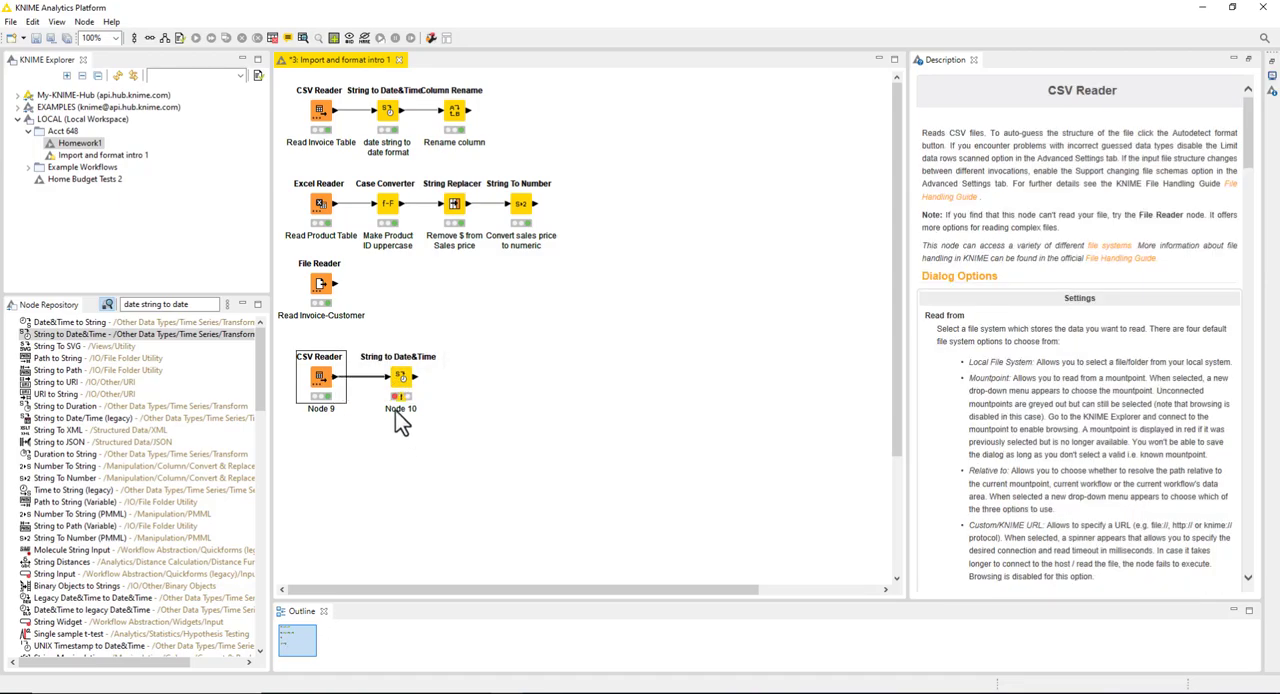
Step: Configure the new String to Date&Time node to include only the date column, leaving ProductID excluded
{"action": "right_click", "coordinate": [400, 385]}
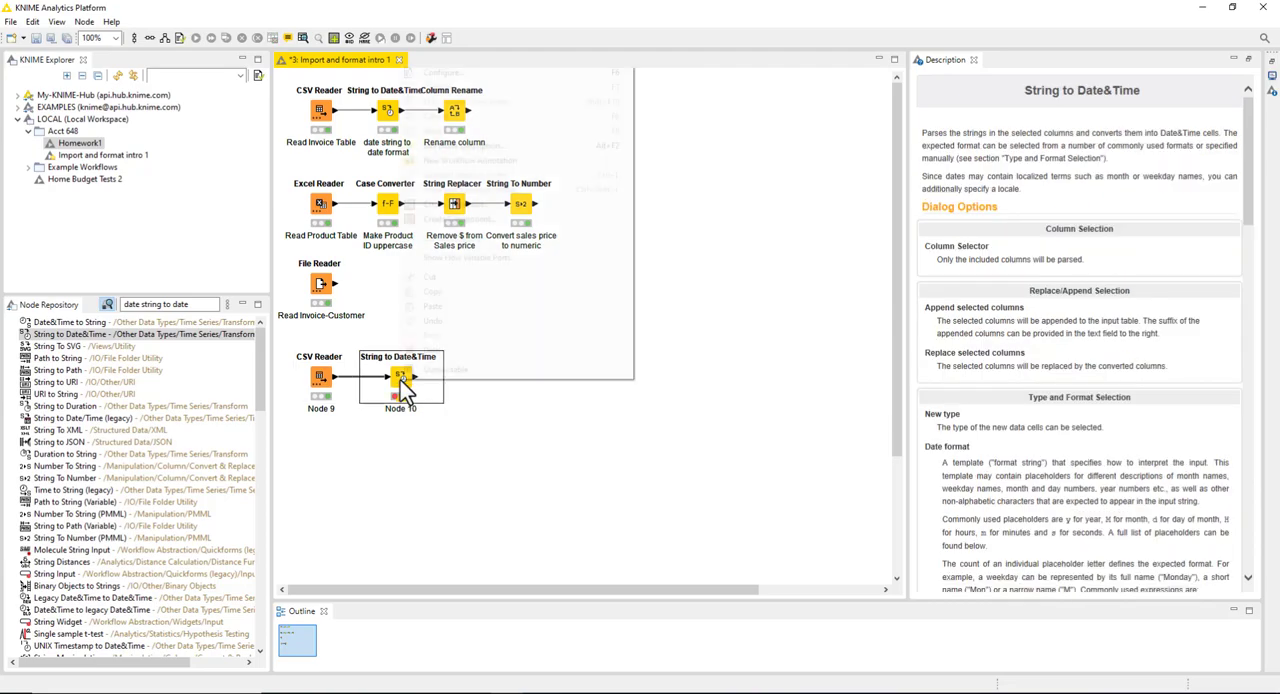
{"action": "left_click", "coordinate": [466, 74]}
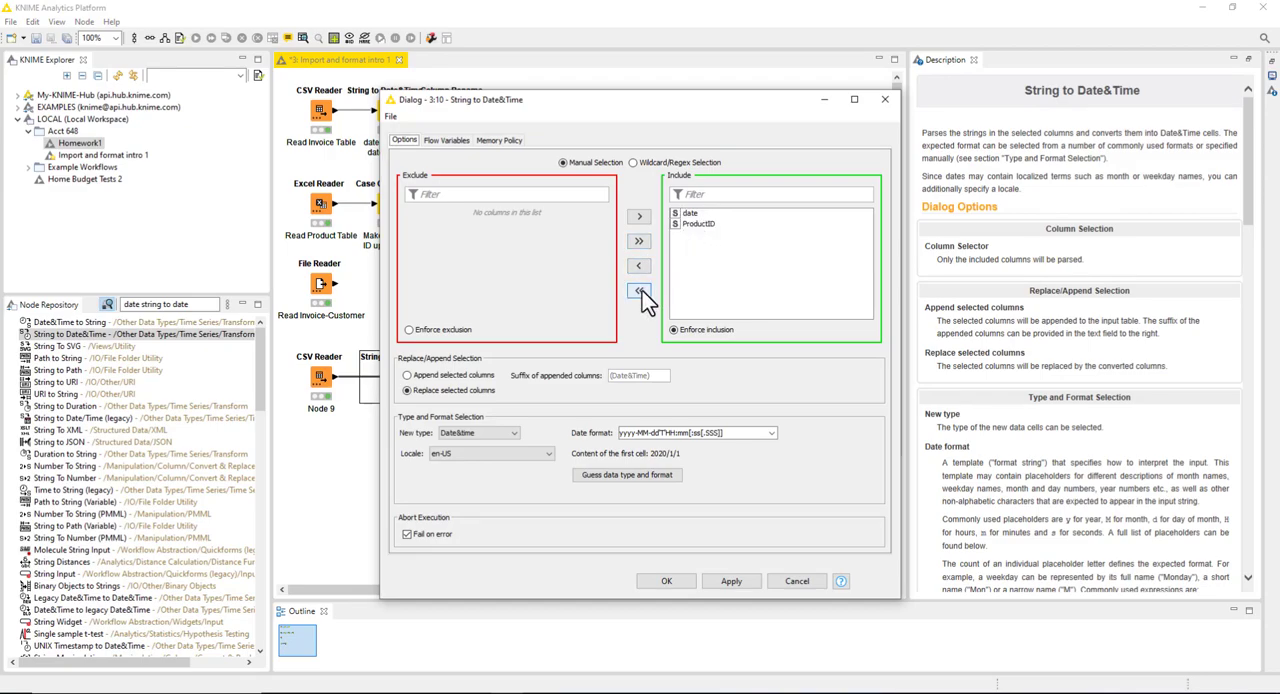
{"action": "left_click", "coordinate": [639, 291]}
{"action": "left_click", "coordinate": [426, 214]}
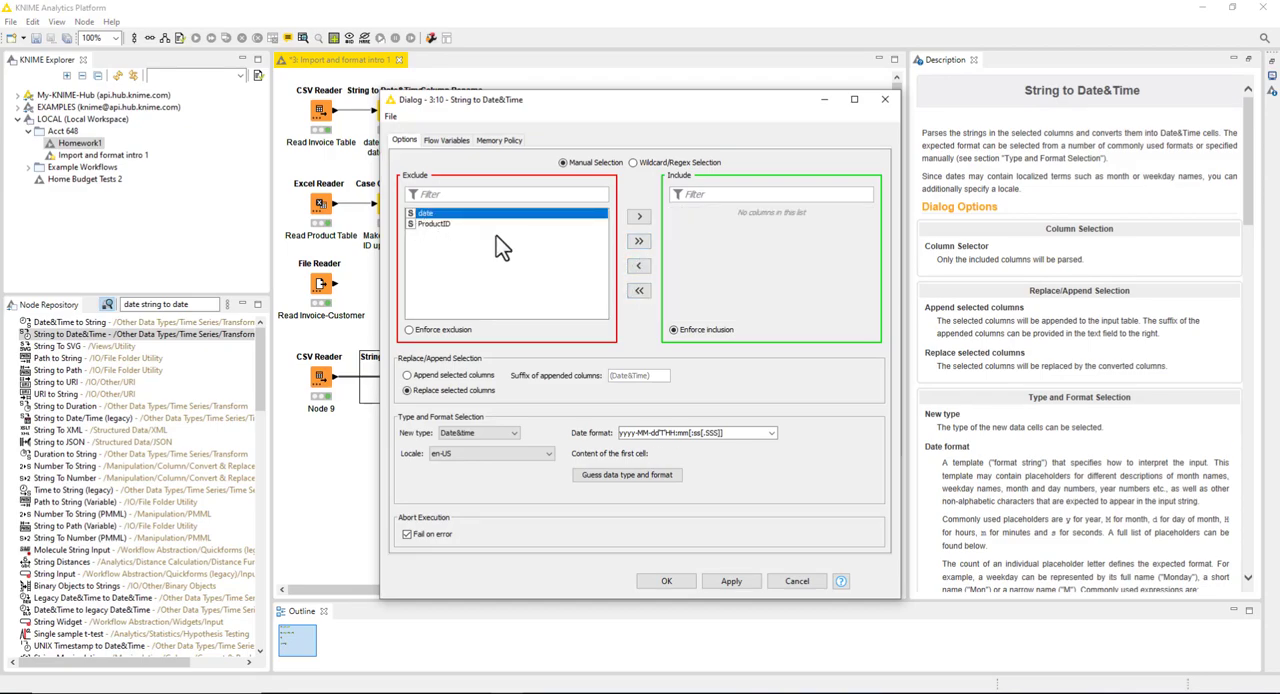
{"action": "left_click", "coordinate": [639, 216]}
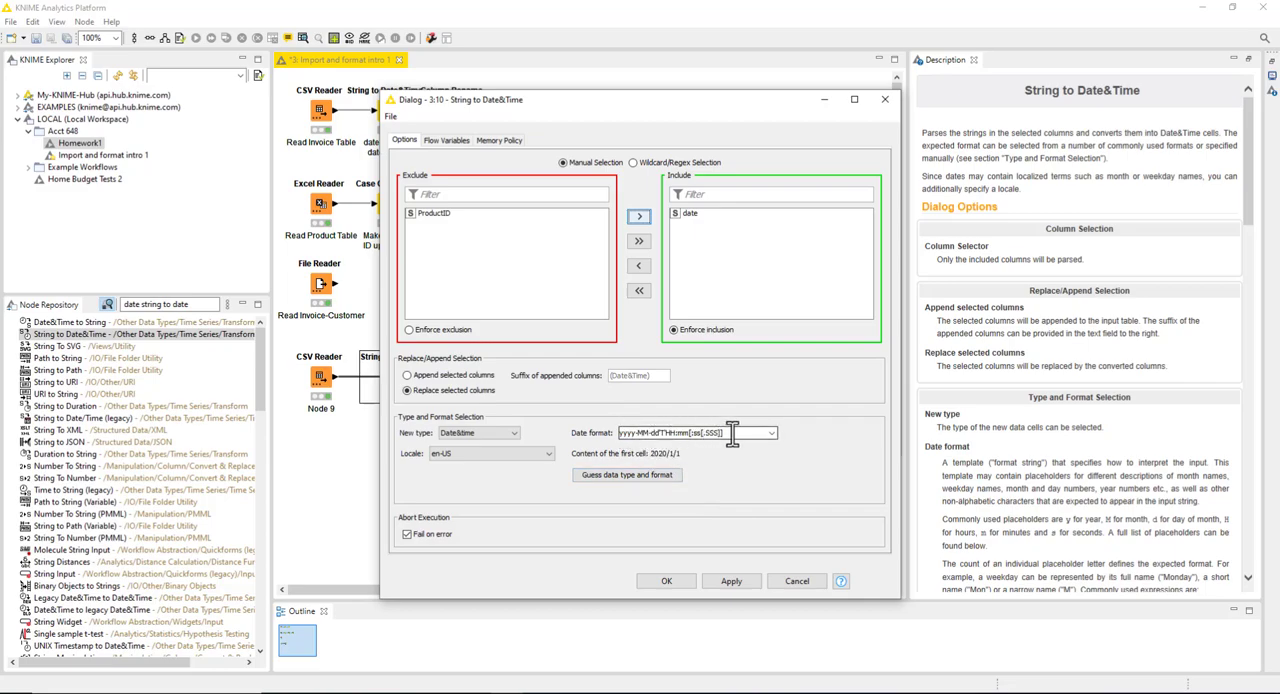
Step: Set the conversion's date format to yyyy/M/d and its new type to Date, and accept the configuration
{"action": "left_click", "coordinate": [638, 432]}
{"action": "key", "text": "BackSpace"}
{"action": "type", "text": "/"}
{"action": "key", "text": "BackSpace"}
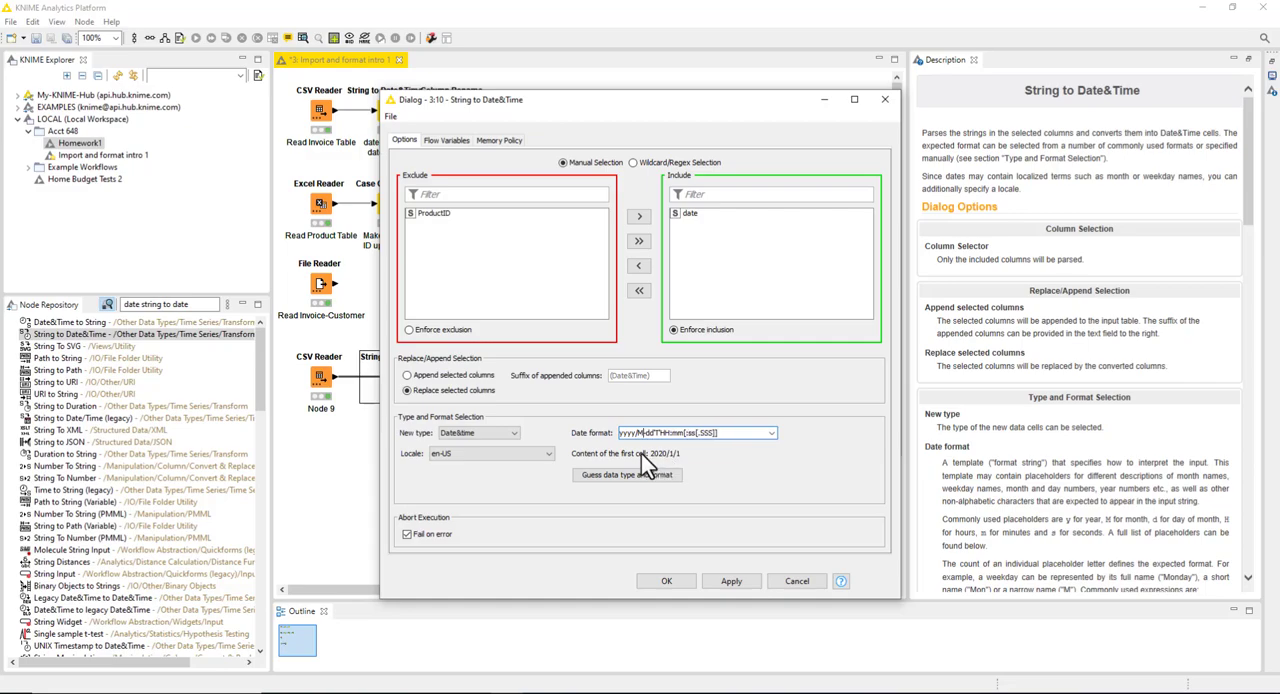
{"action": "type", "text": "/"}
{"action": "key", "text": "Delete"}
{"action": "left_click_drag", "start_coordinate": [729, 433], "coordinate": [646, 434]}
{"action": "type", "text": "d"}
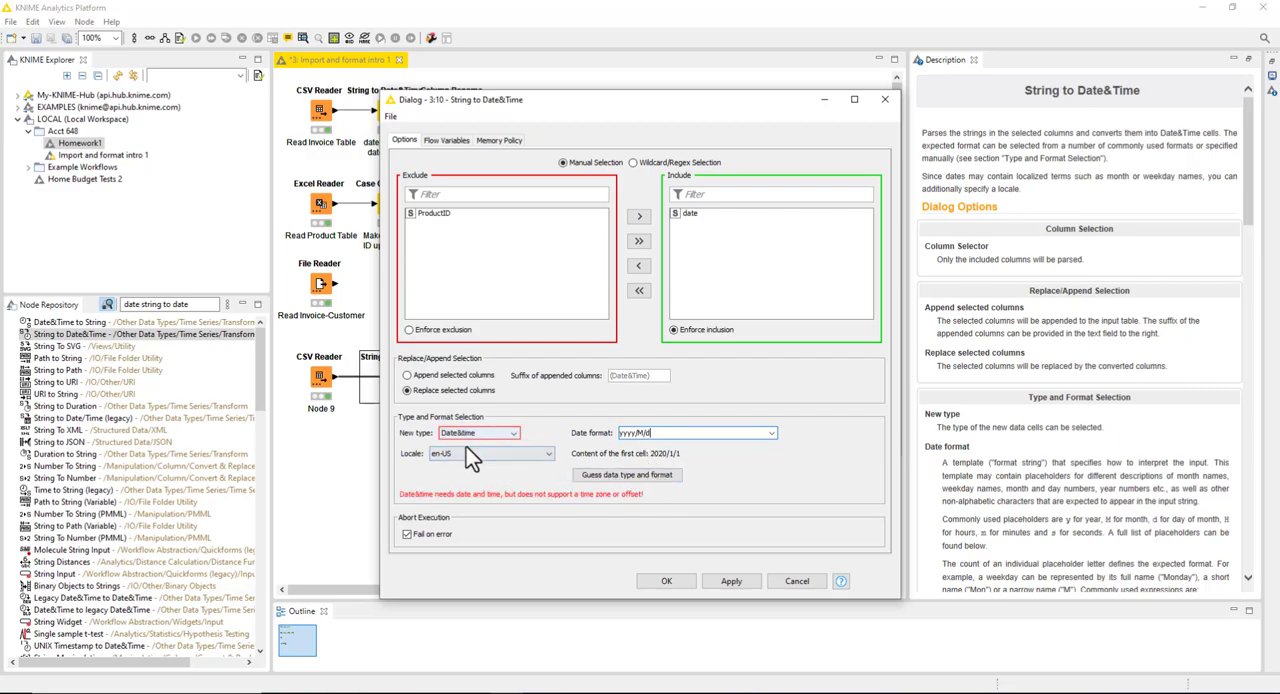
{"action": "left_click", "coordinate": [512, 434]}
{"action": "left_click", "coordinate": [505, 445]}
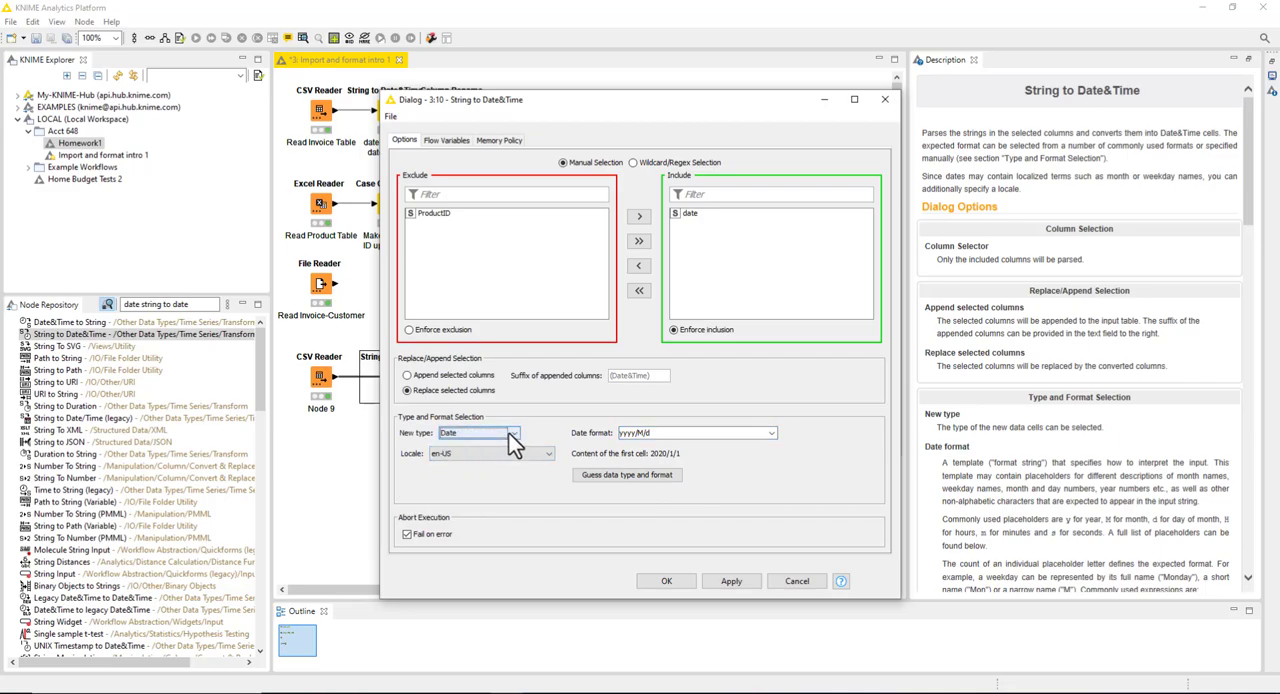
{"action": "left_click", "coordinate": [669, 580]}
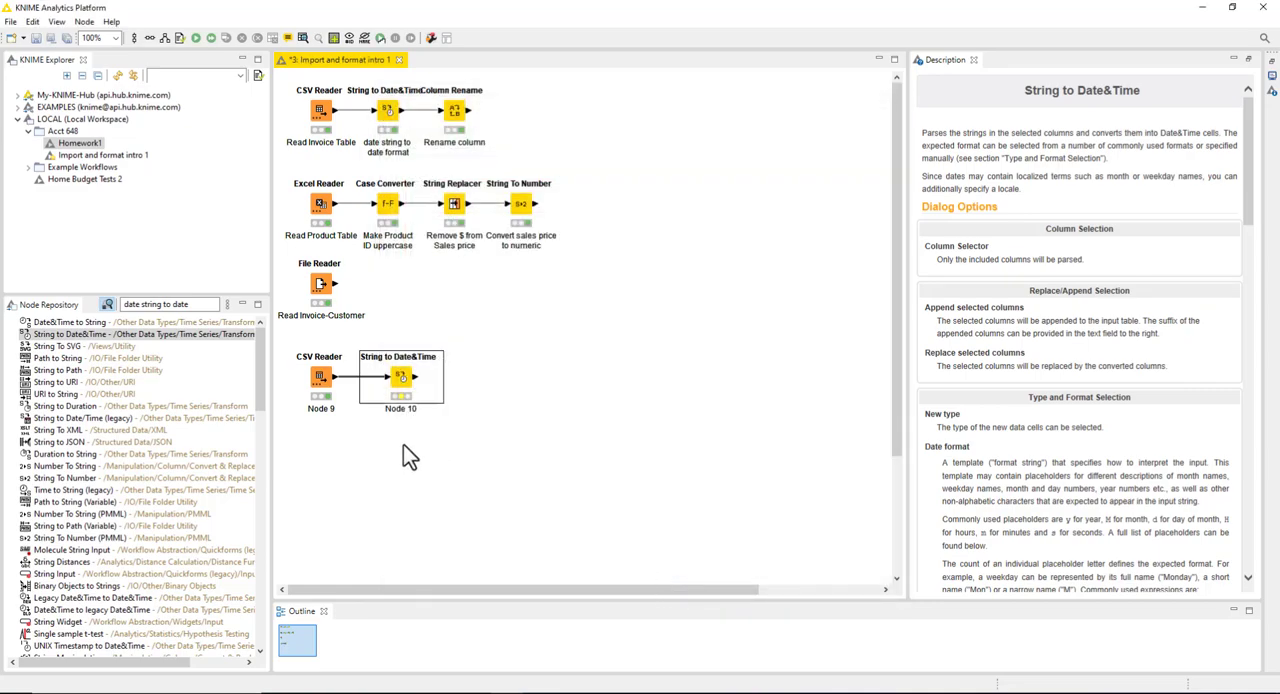
Step: Execute the new String to Date&Time node and view its output table, closing it when done
{"action": "right_click", "coordinate": [401, 378]}
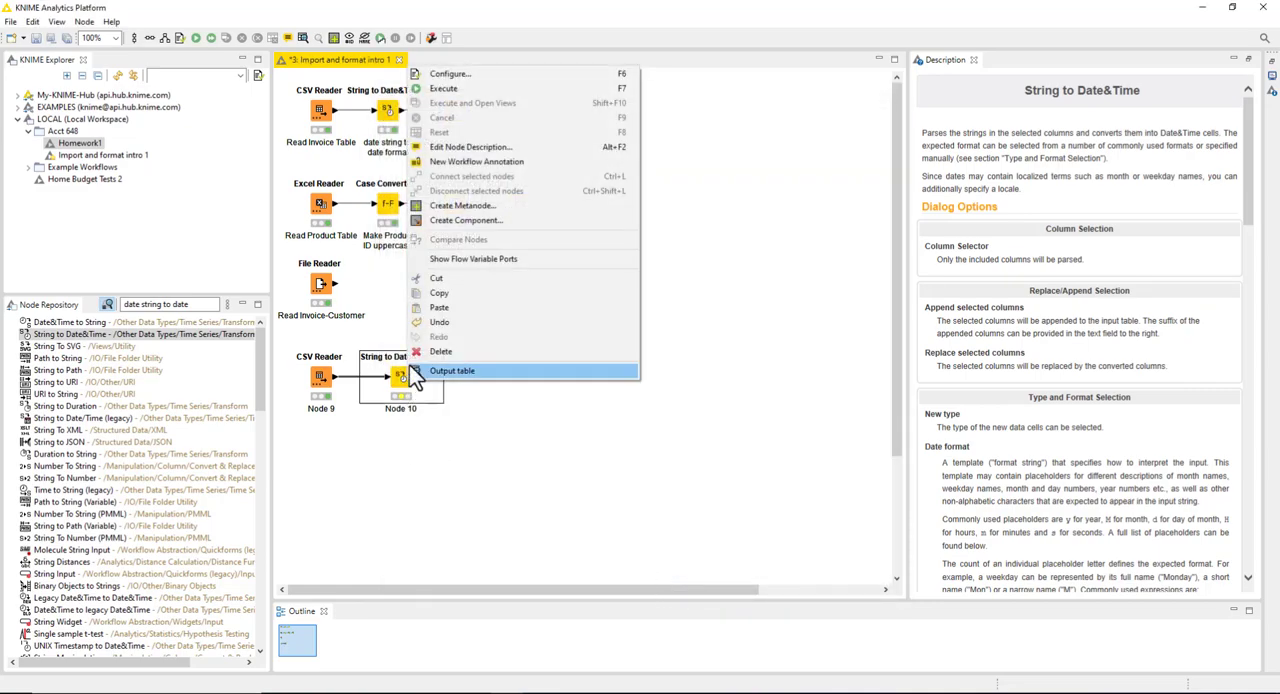
{"action": "left_click", "coordinate": [456, 91]}
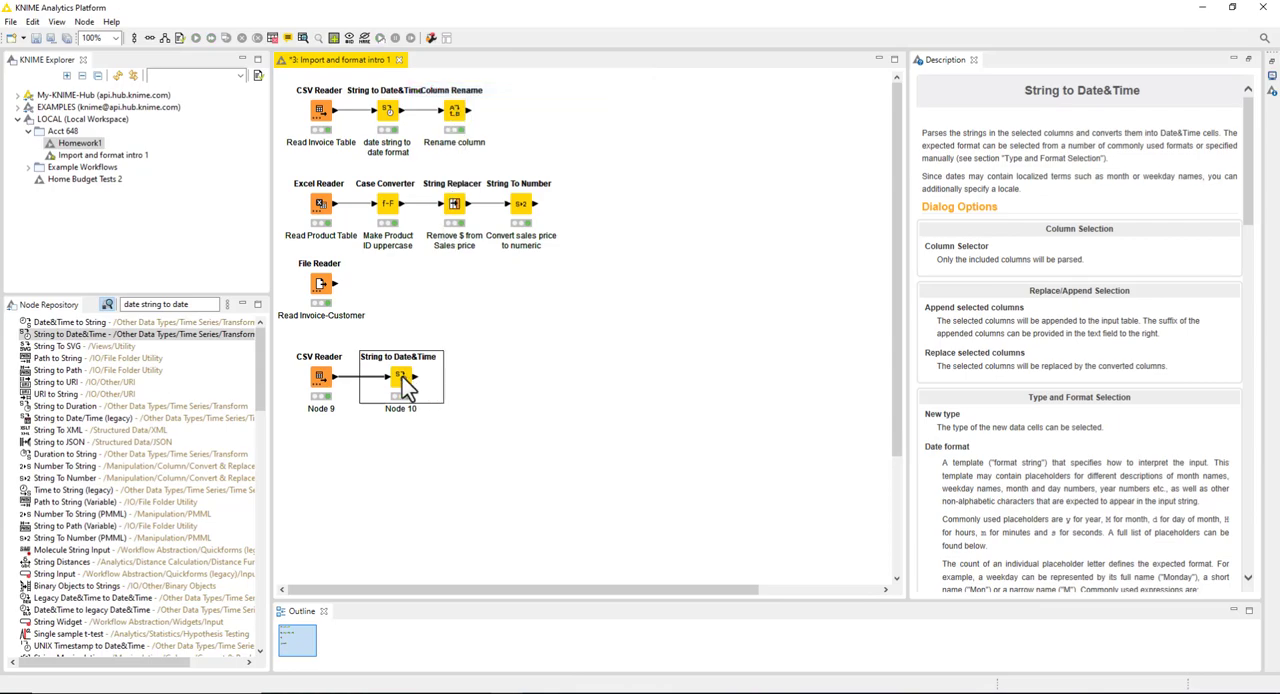
{"action": "left_click", "coordinate": [302, 38]}
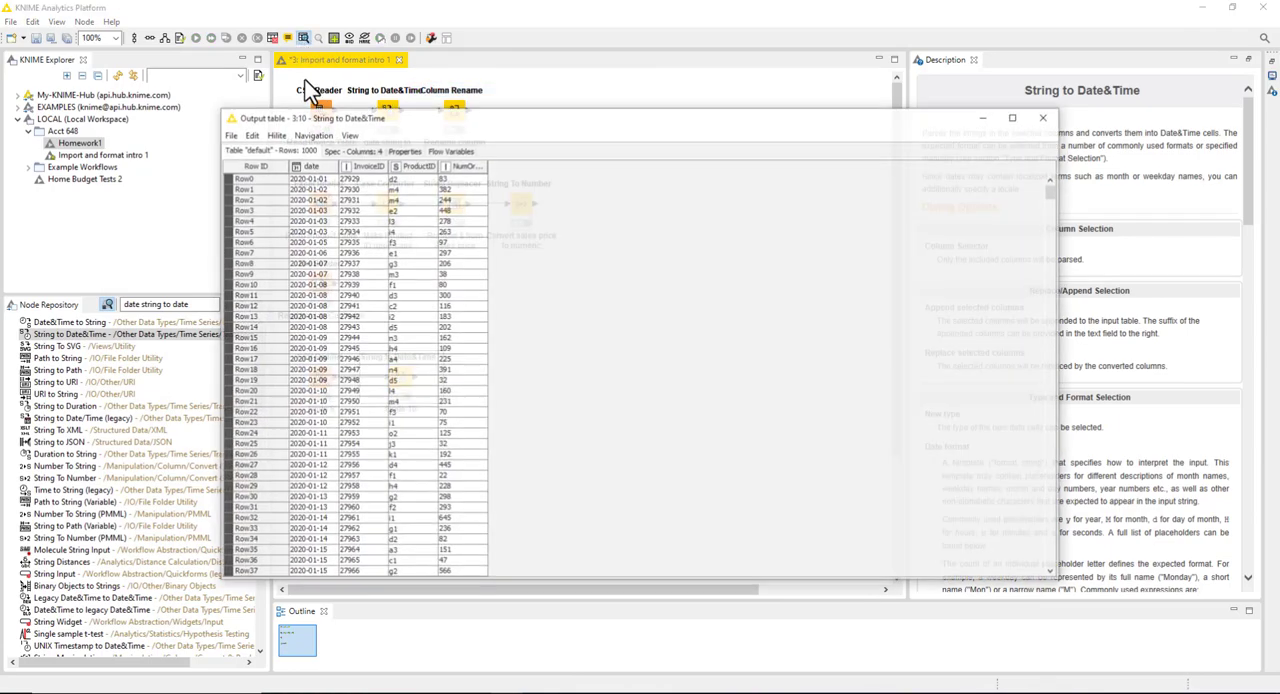
{"action": "left_click", "coordinate": [1047, 119]}
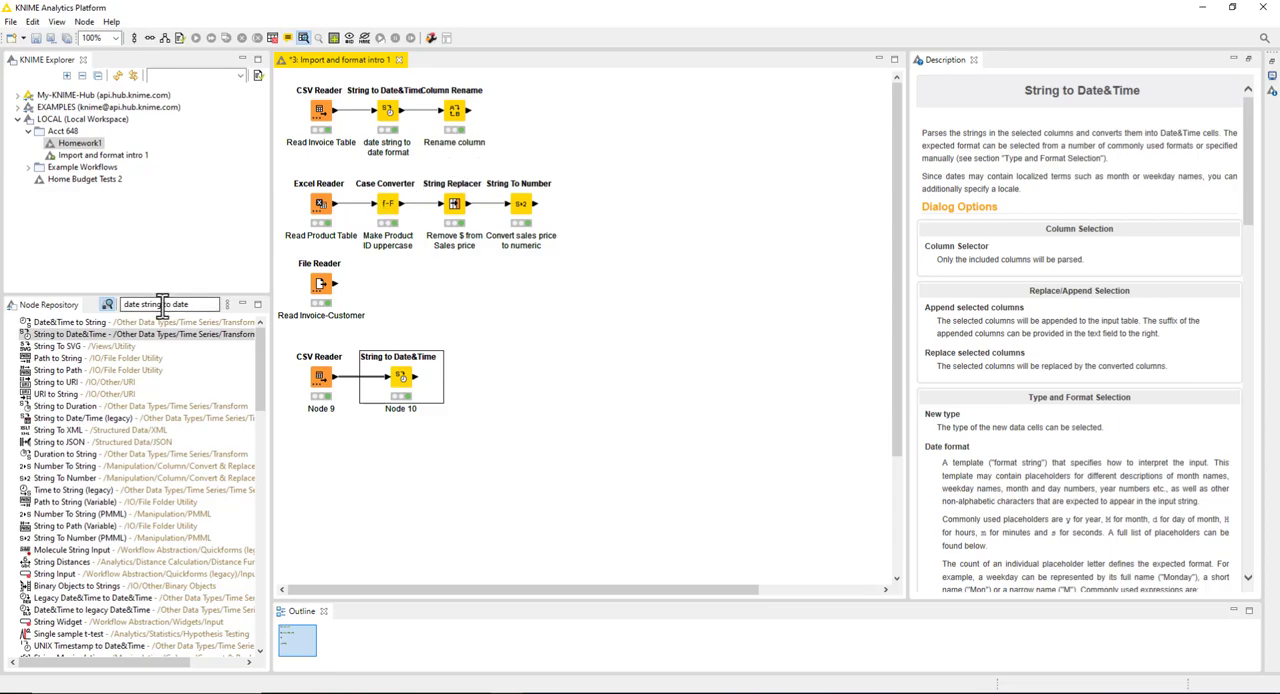
Step: Examine how the Column Rename node renames date, briefly add and remove an InvoiceID entry, and cancel the configuration
{"action": "right_click", "coordinate": [459, 142]}
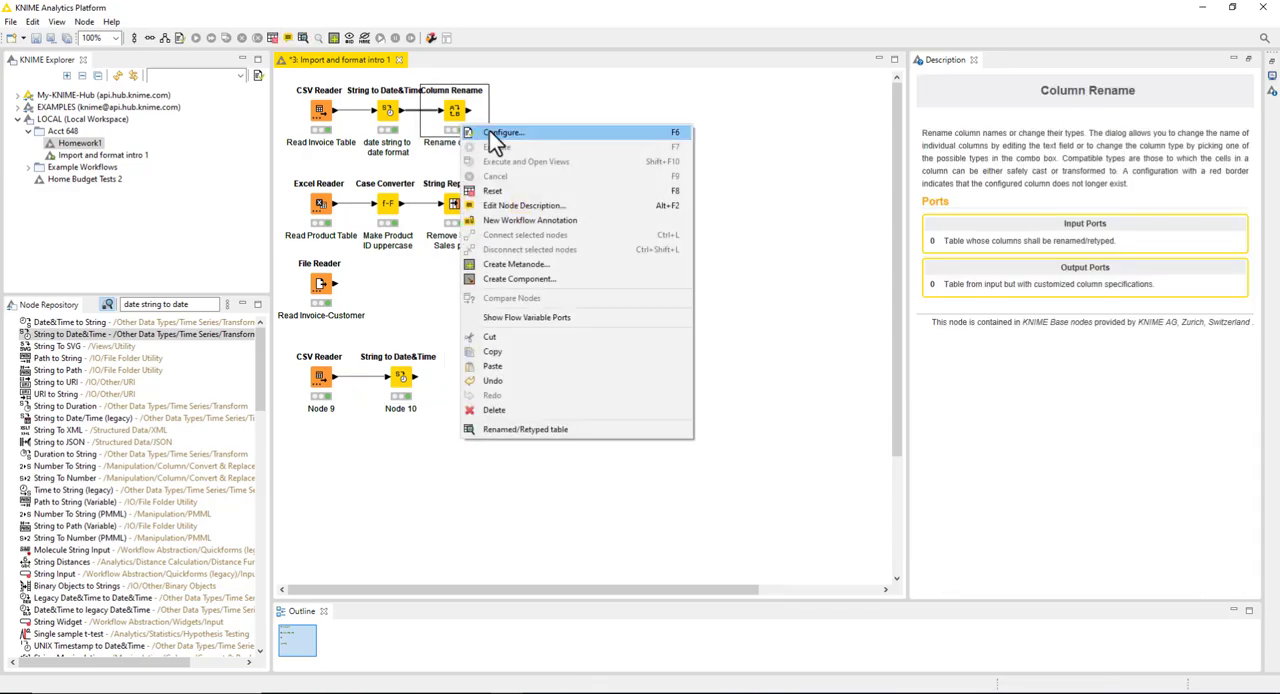
{"action": "left_click", "coordinate": [500, 133]}
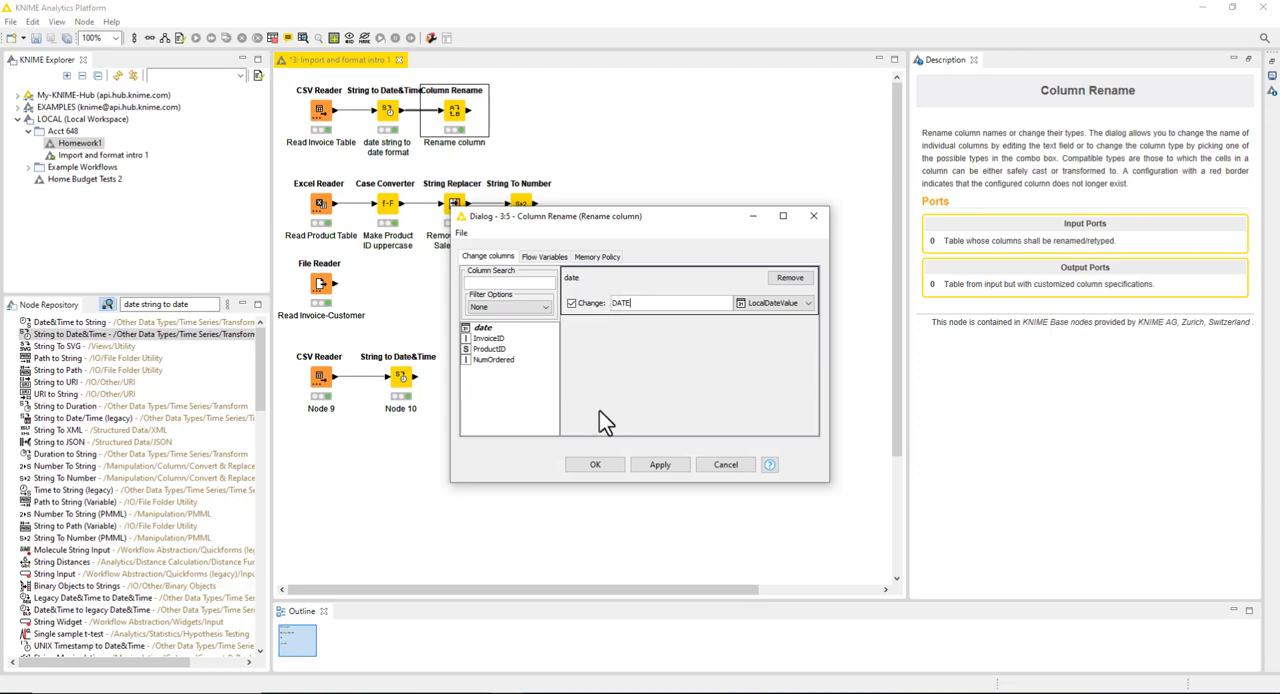
{"action": "double_click", "coordinate": [499, 339]}
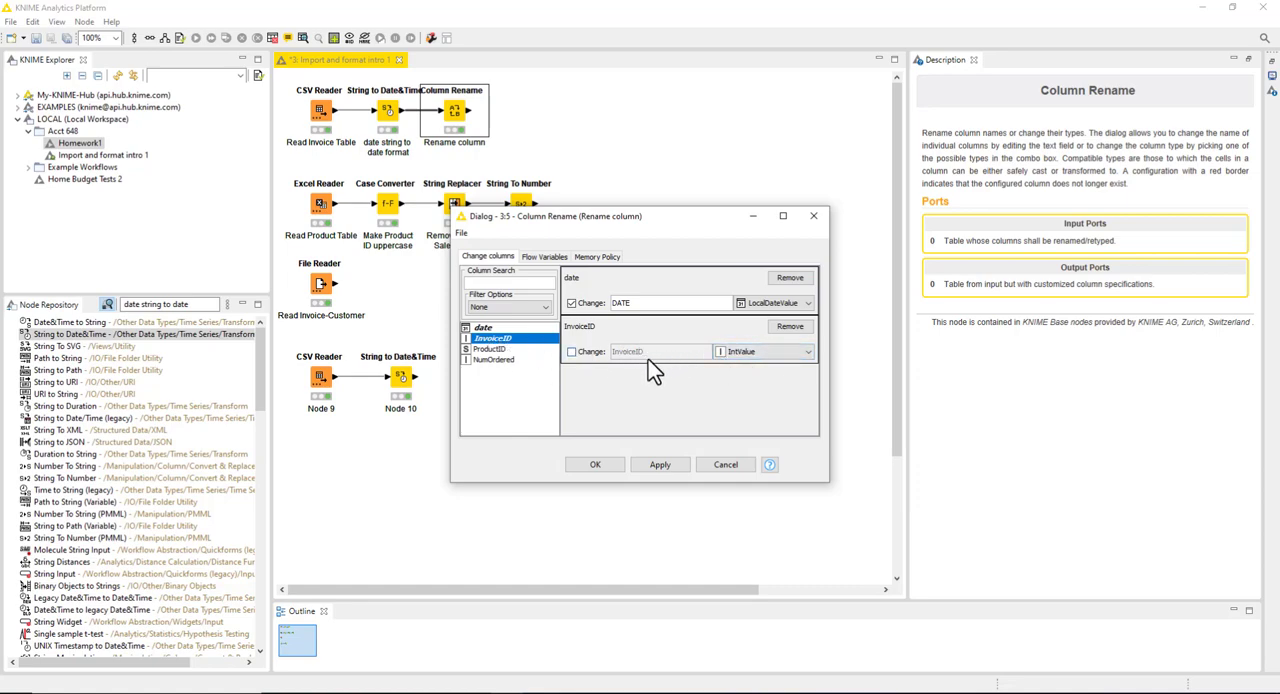
{"action": "left_click", "coordinate": [784, 328]}
{"action": "left_click", "coordinate": [610, 305]}
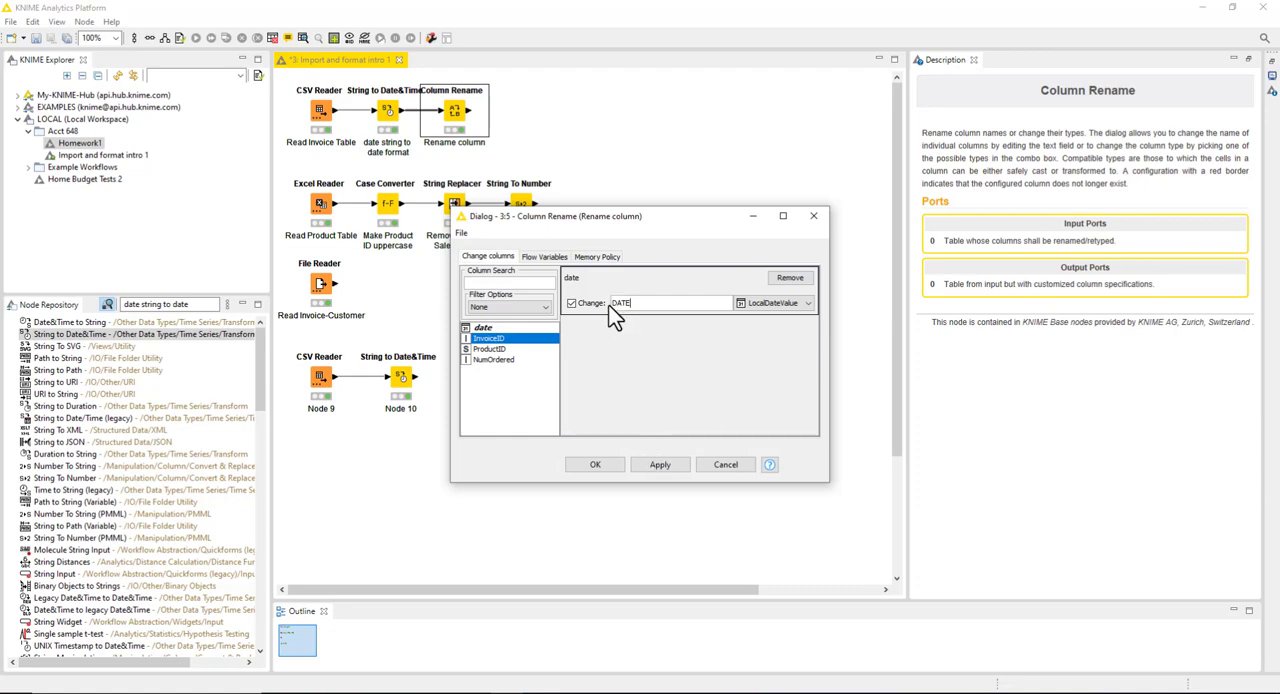
{"action": "left_click", "coordinate": [727, 465]}
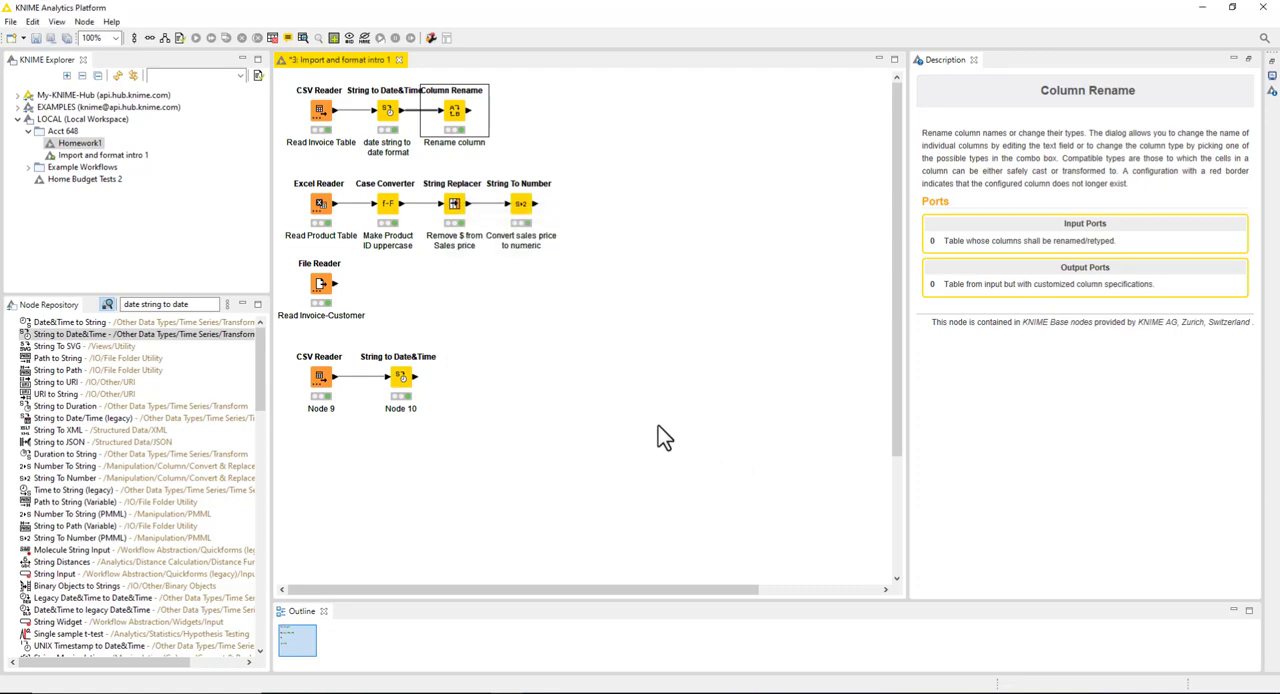
Step: Examine the case mode and included columns in the Case Converter's configuration and close it without changes
{"action": "right_click", "coordinate": [387, 203]}
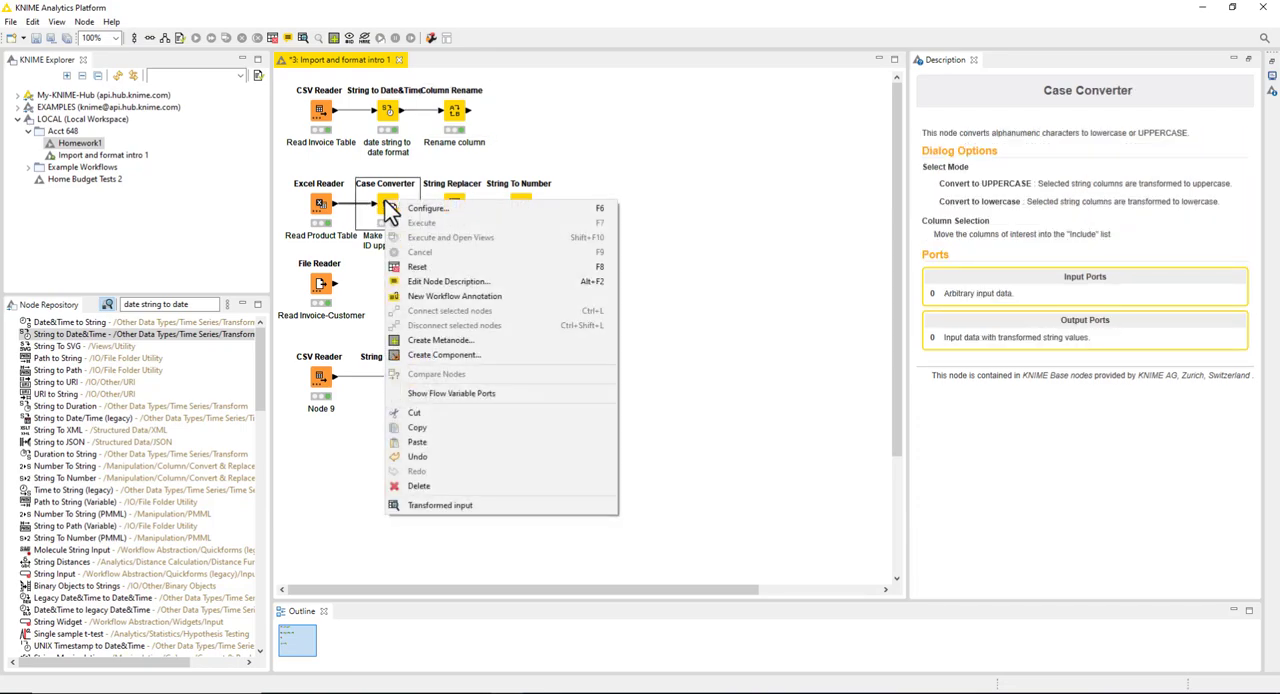
{"action": "left_click", "coordinate": [418, 210]}
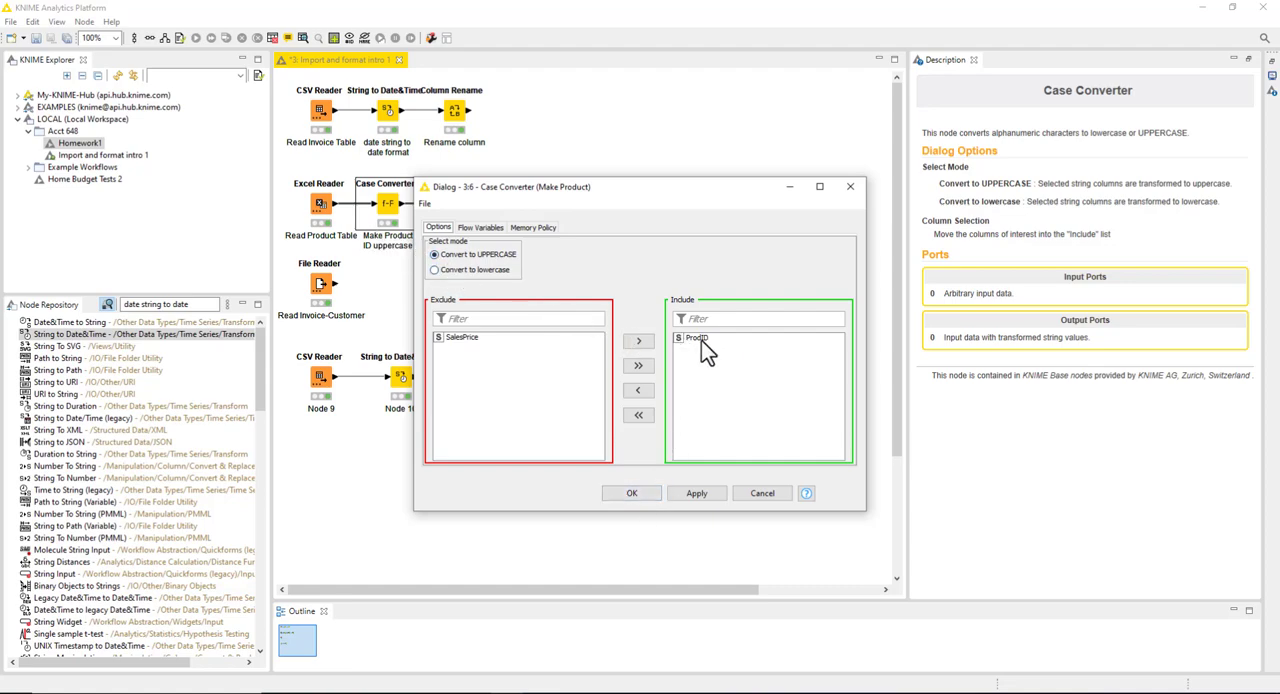
{"action": "left_click", "coordinate": [623, 494]}
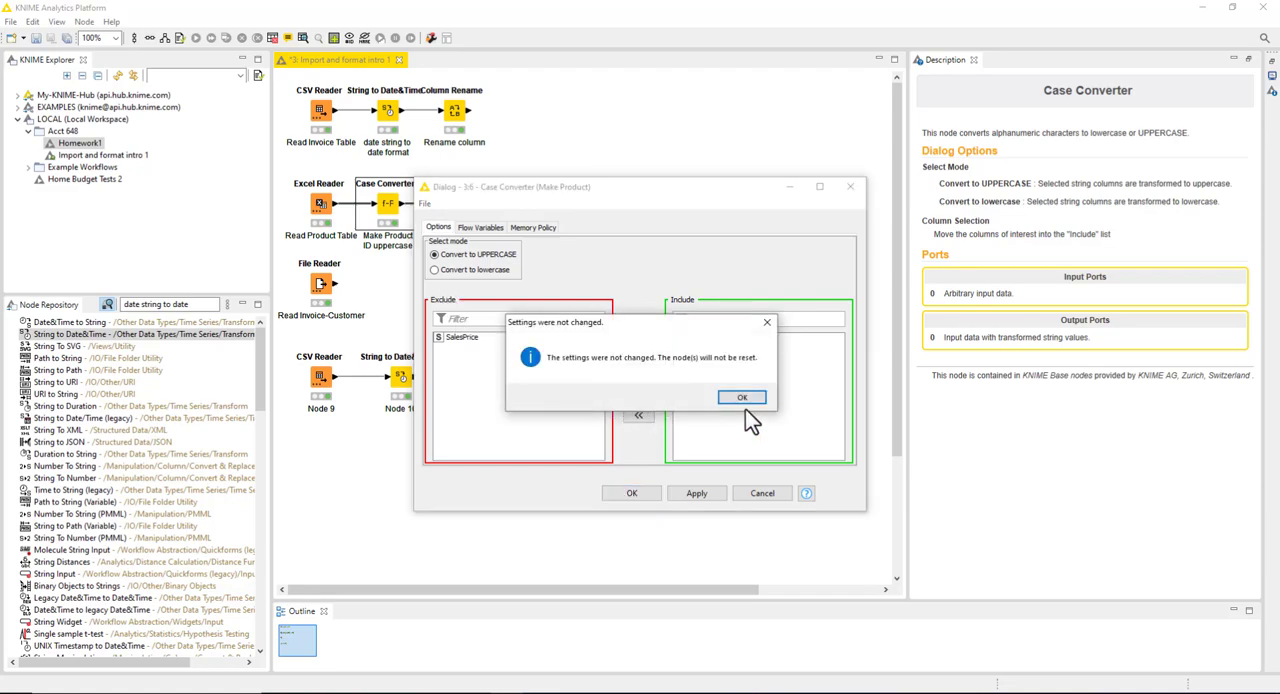
{"action": "left_click", "coordinate": [740, 398]}
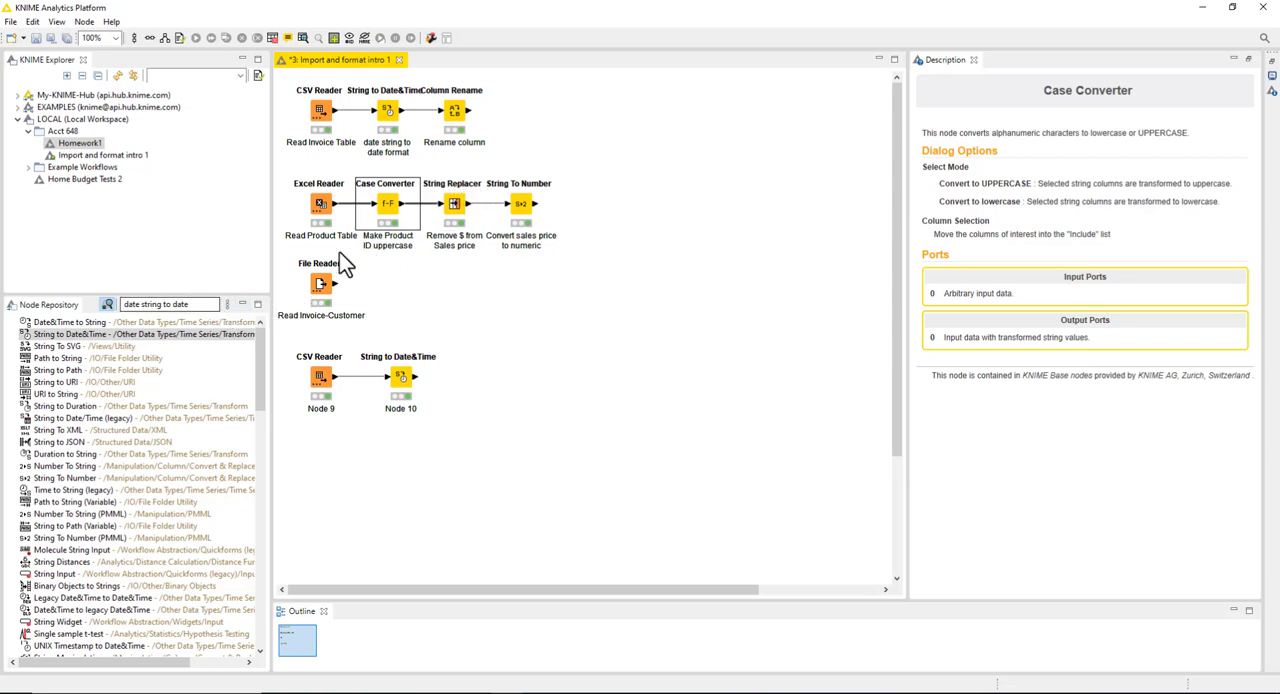
Step: Examine the target column, pattern and replacement text in the String Replacer's configuration and close it without changes
{"action": "right_click", "coordinate": [454, 208]}
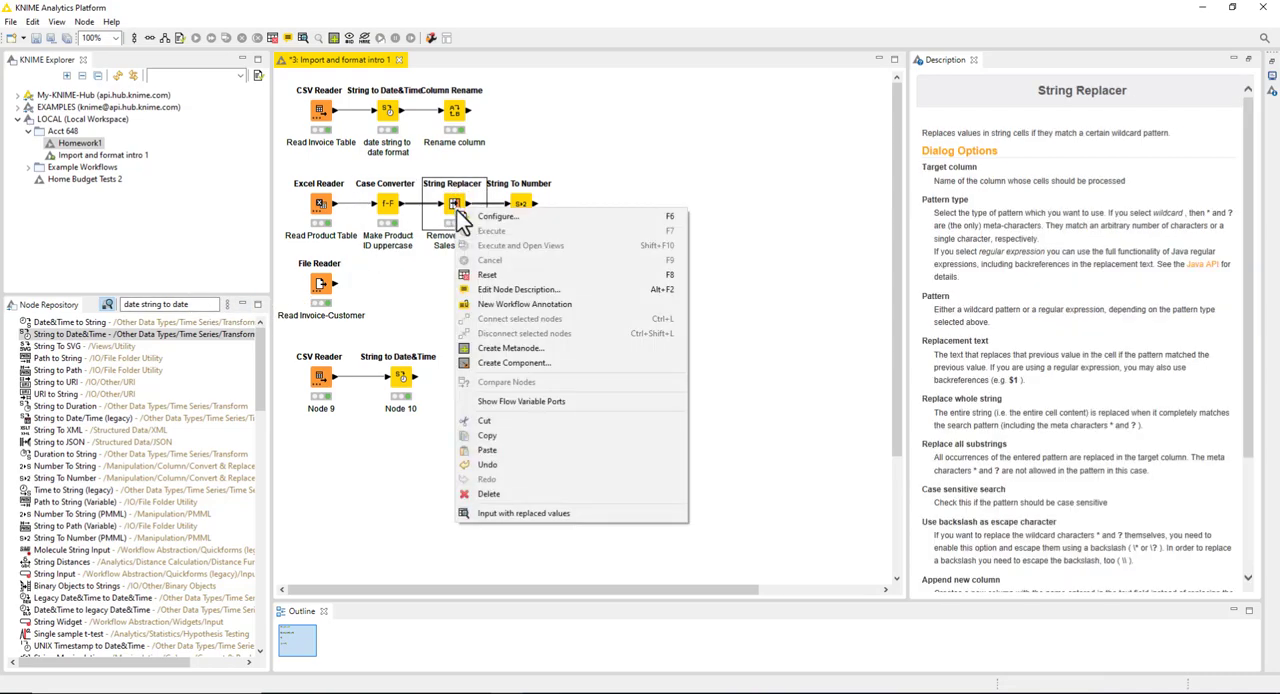
{"action": "left_click", "coordinate": [490, 217]}
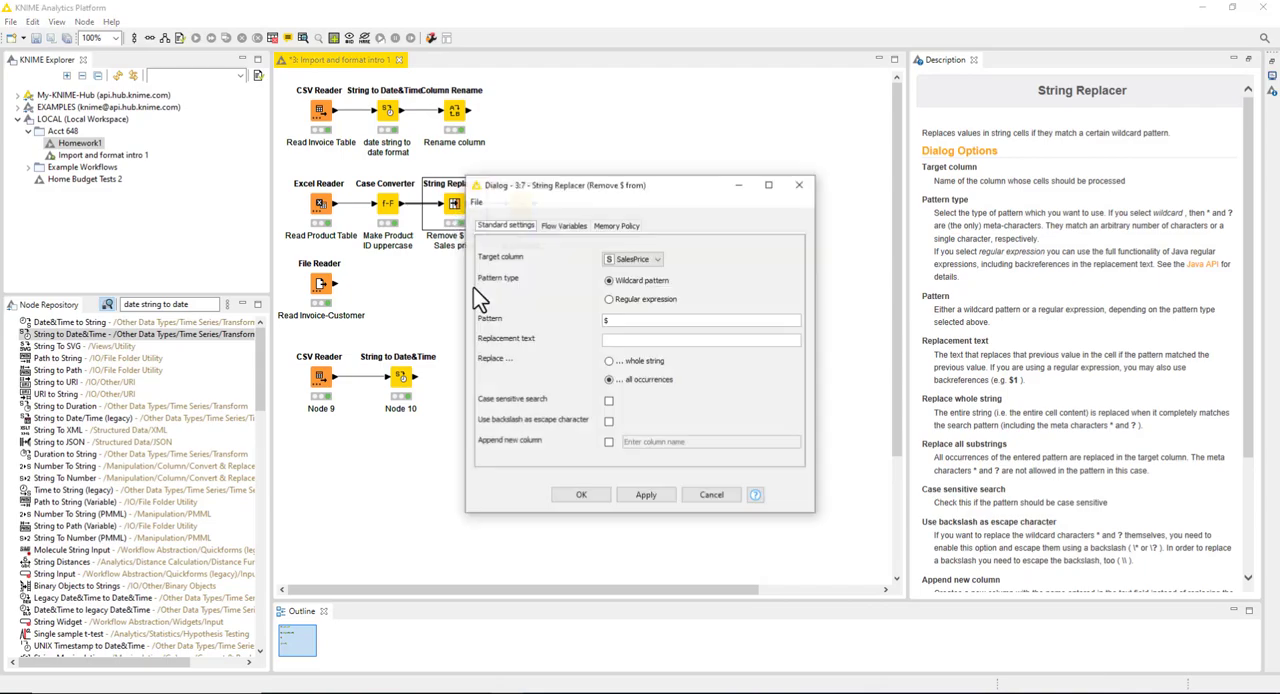
{"action": "double_click", "coordinate": [611, 319]}
{"action": "left_click", "coordinate": [583, 495]}
{"action": "left_click", "coordinate": [714, 404]}
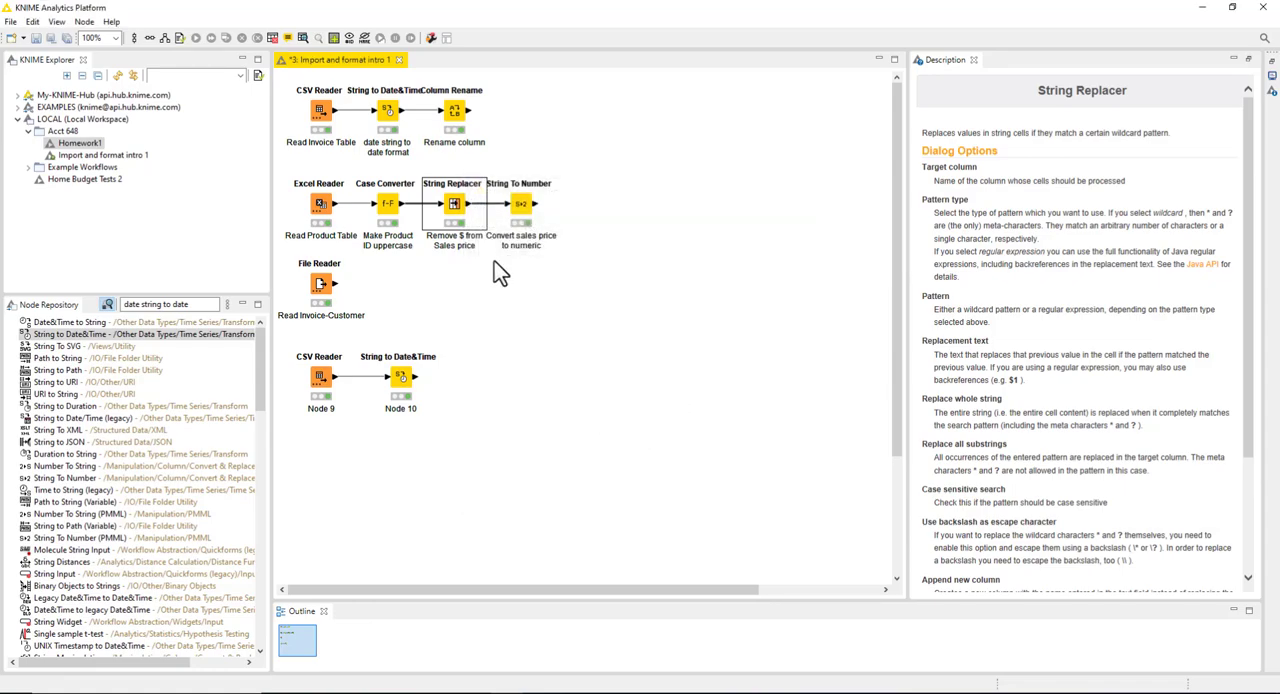
Step: Examine the number type and included columns in the String To Number node's configuration and close it without changes
{"action": "right_click", "coordinate": [522, 208]}
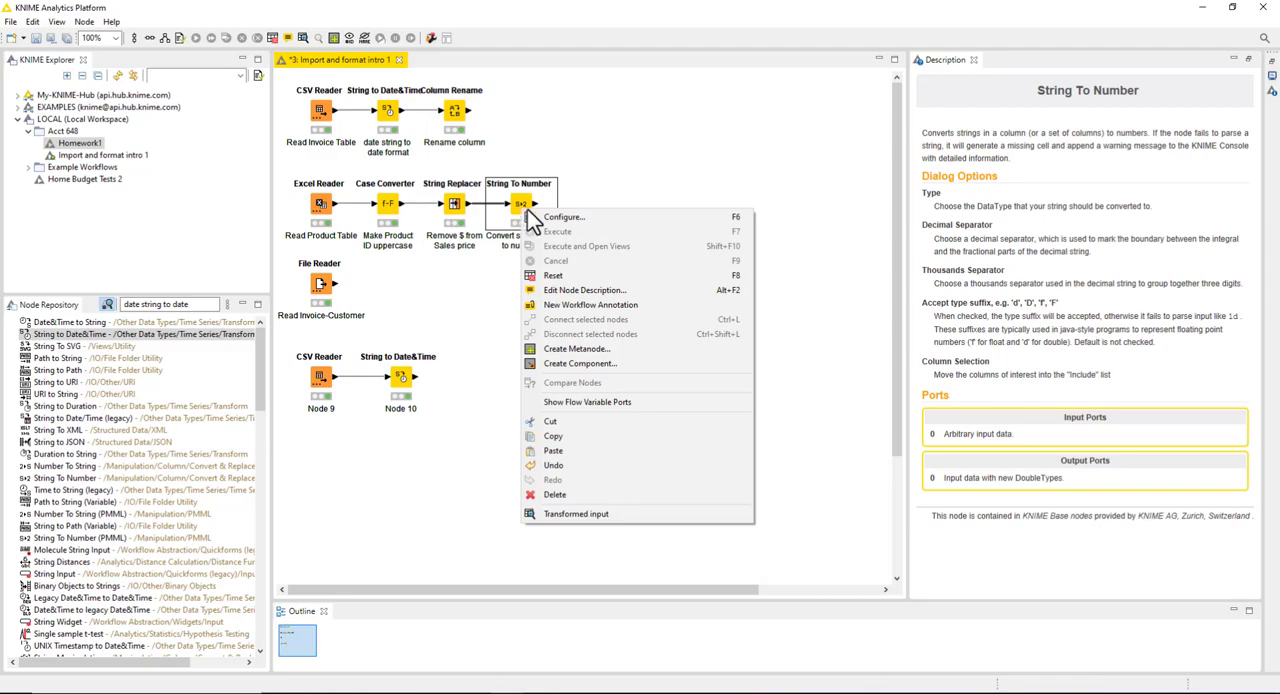
{"action": "left_click", "coordinate": [560, 217]}
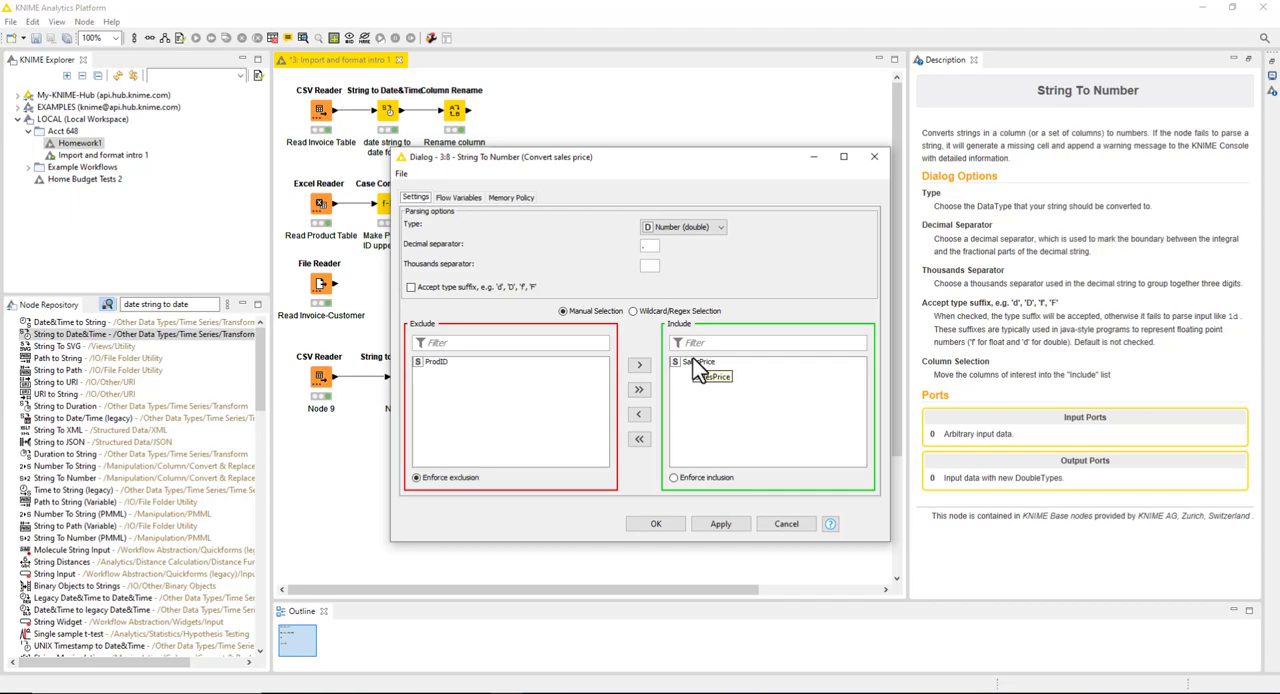
{"action": "left_click", "coordinate": [673, 528]}
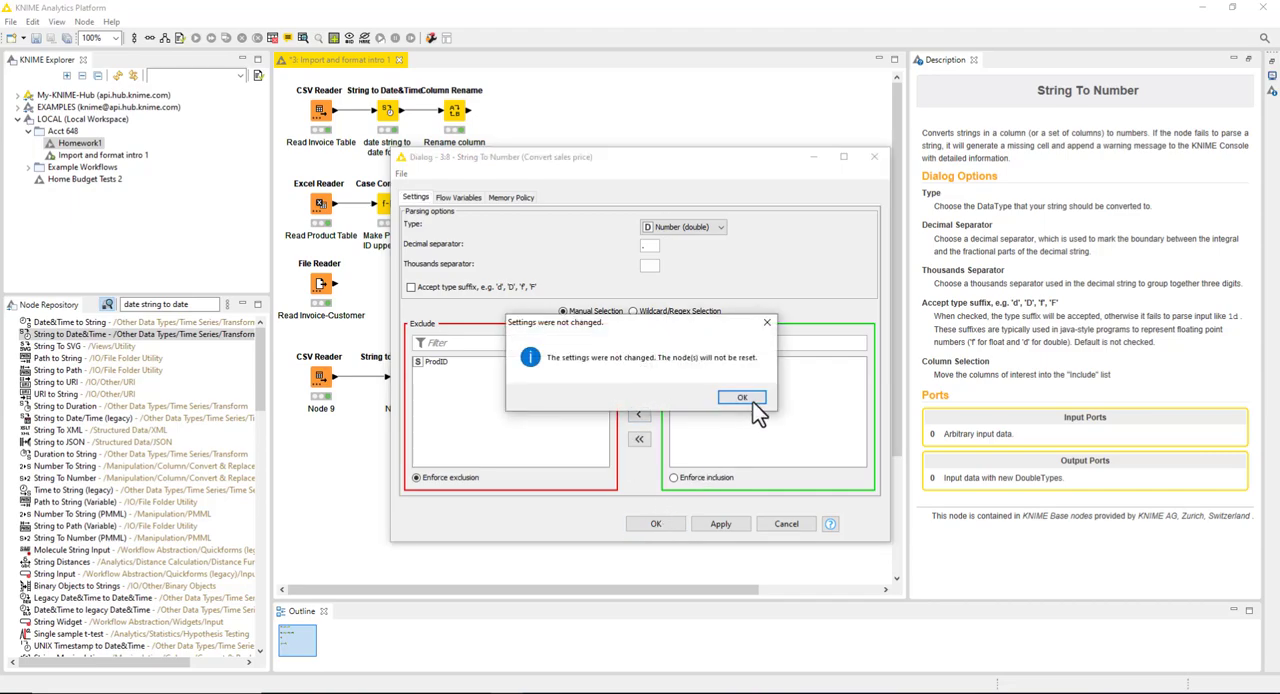
{"action": "left_click", "coordinate": [752, 401]}
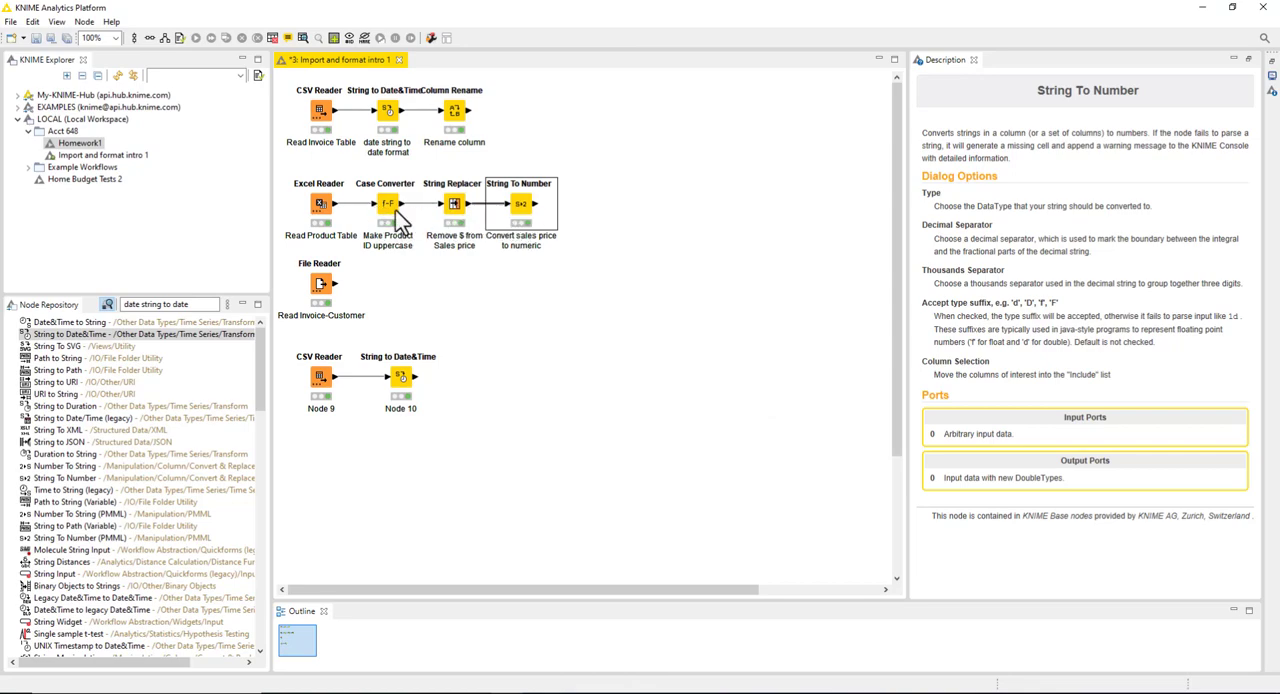
Step: Reset the Read Product Table Excel Reader together with the nodes that depend on it
{"action": "right_click", "coordinate": [534, 210]}
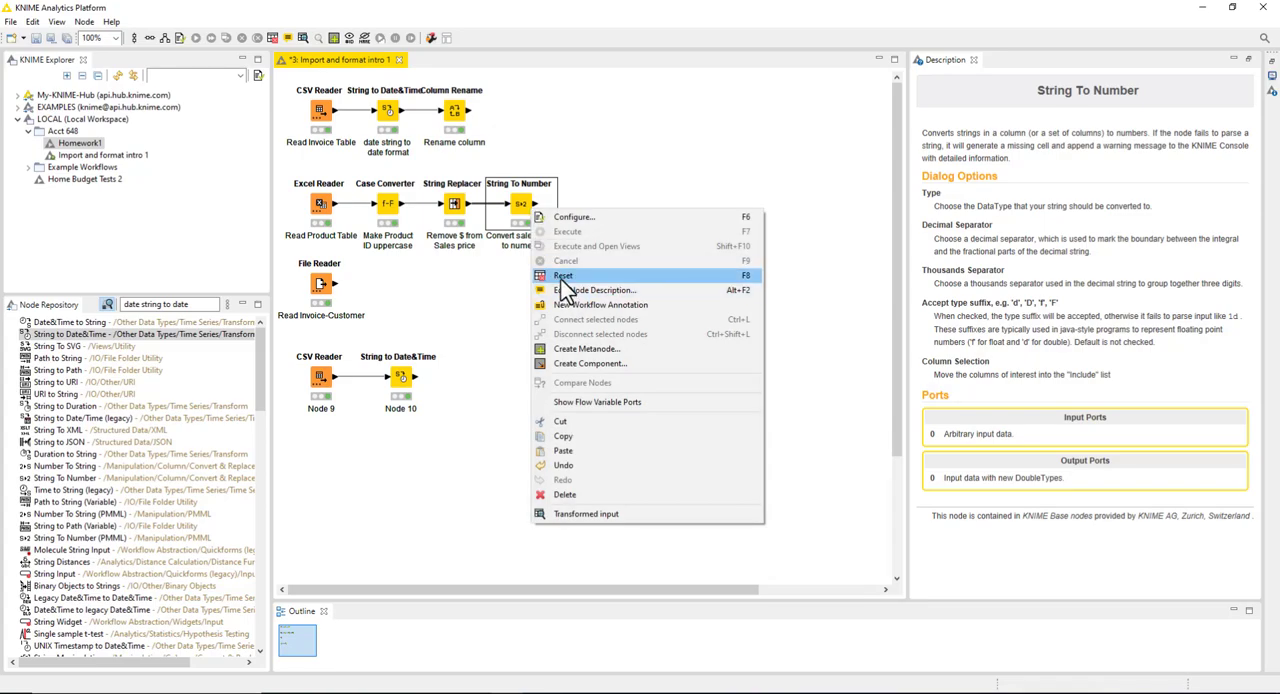
{"action": "right_click", "coordinate": [320, 215]}
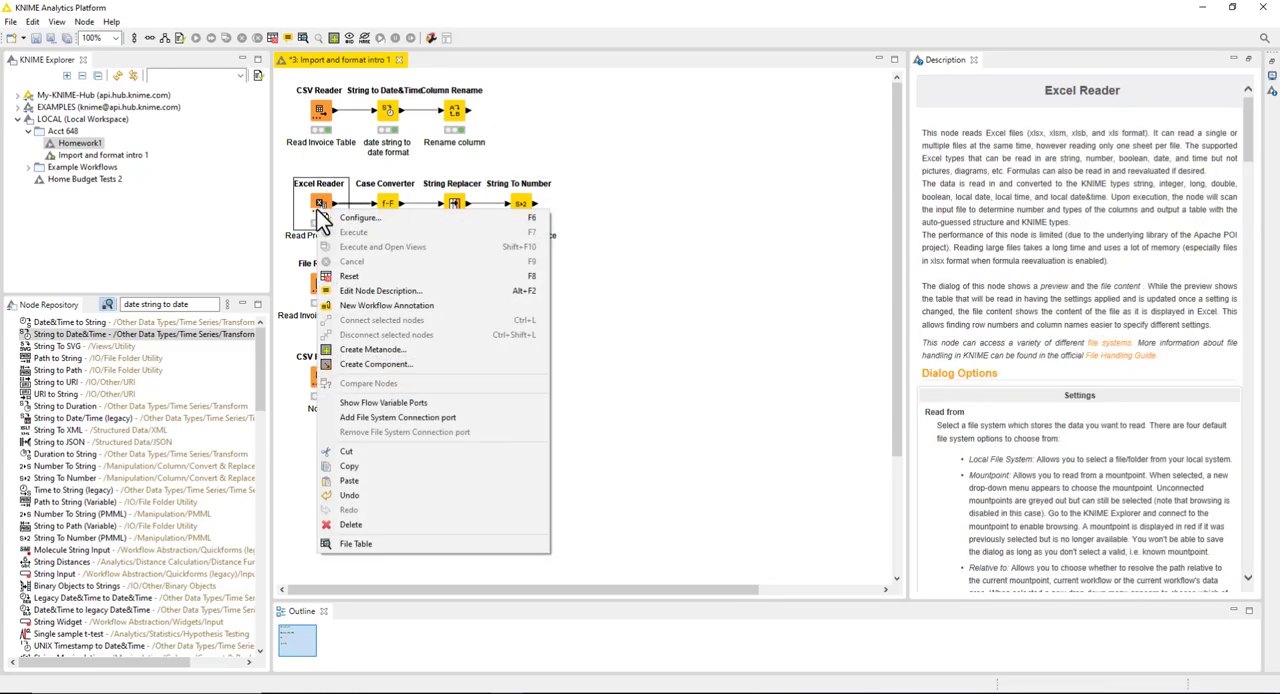
{"action": "left_click", "coordinate": [355, 276]}
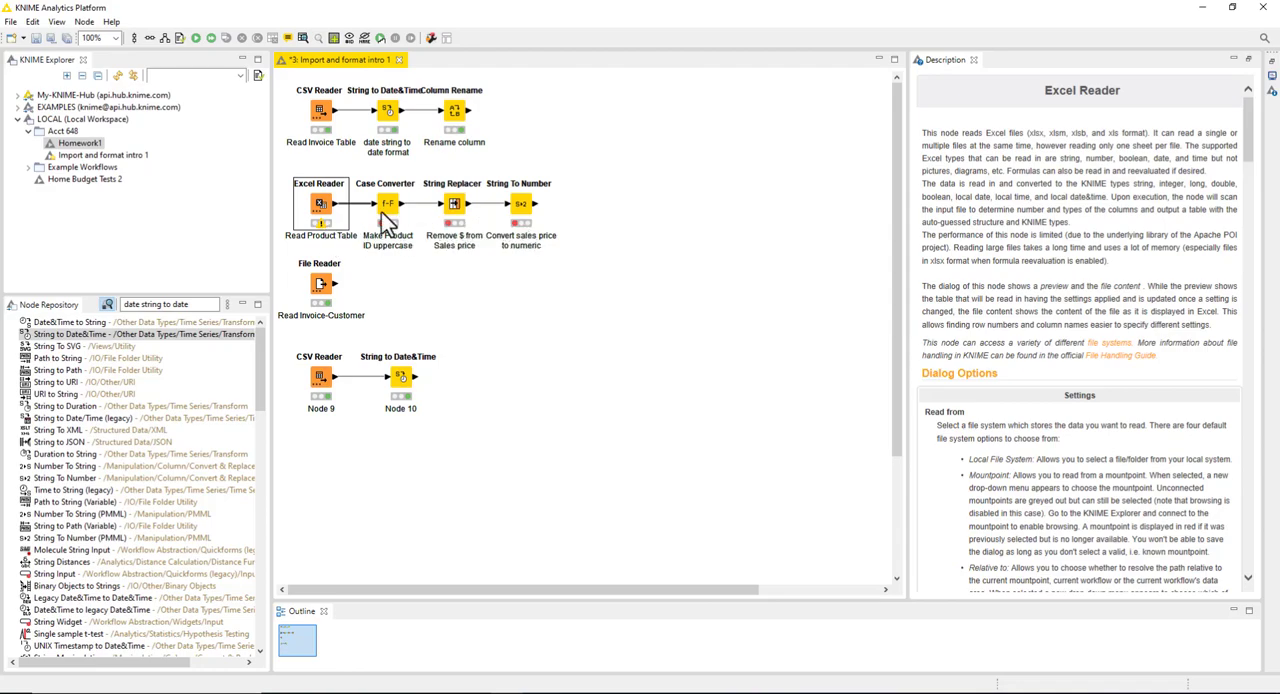
Step: Execute the product branch through its final String To Number node, view the transformed table and close it
{"action": "right_click", "coordinate": [518, 205]}
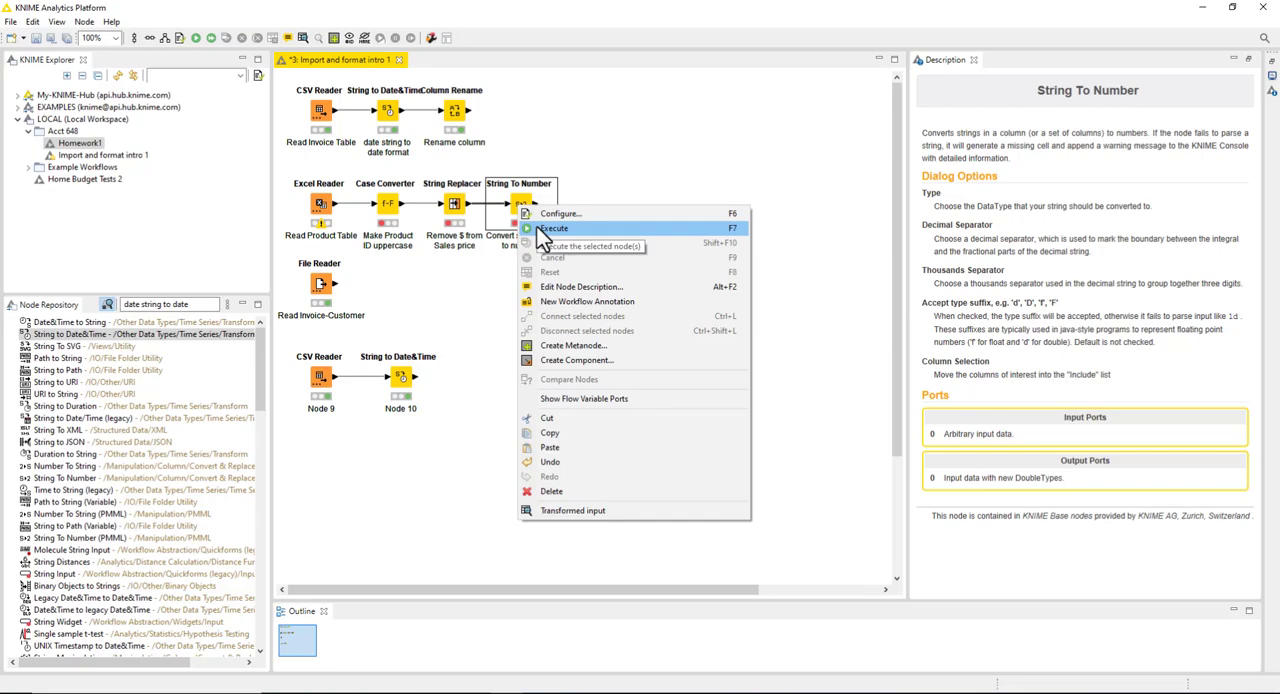
{"action": "left_click", "coordinate": [547, 232]}
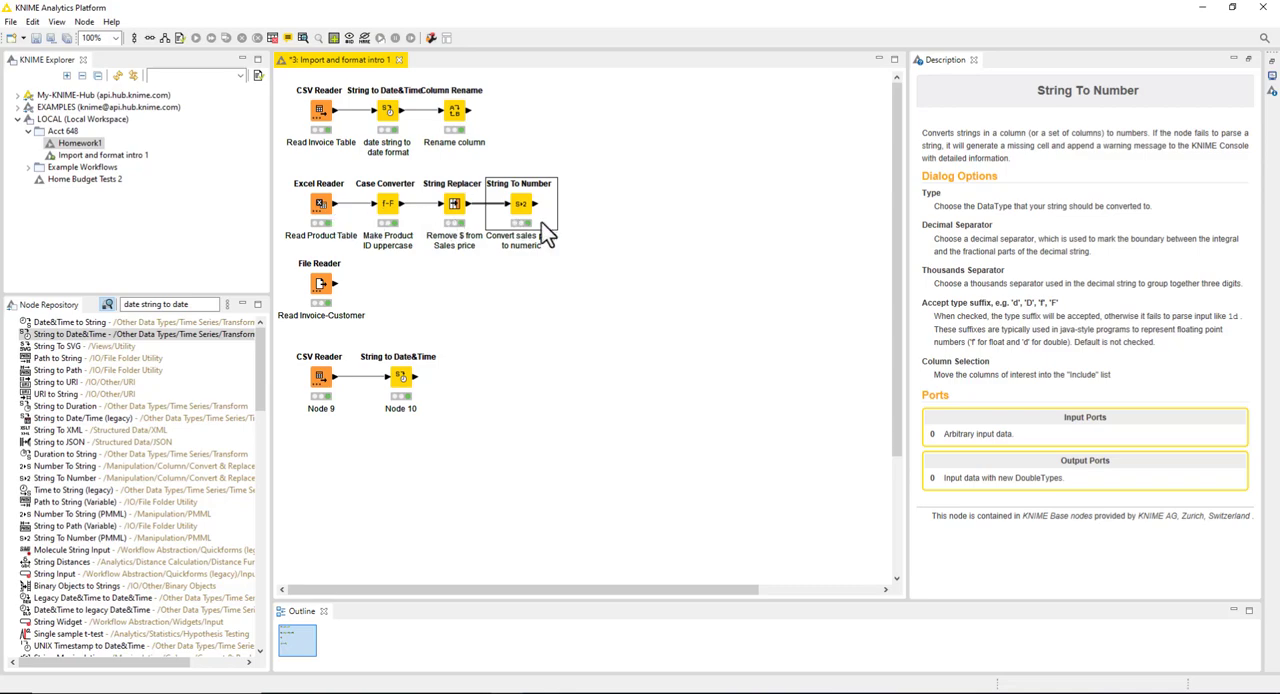
{"action": "left_click", "coordinate": [304, 37]}
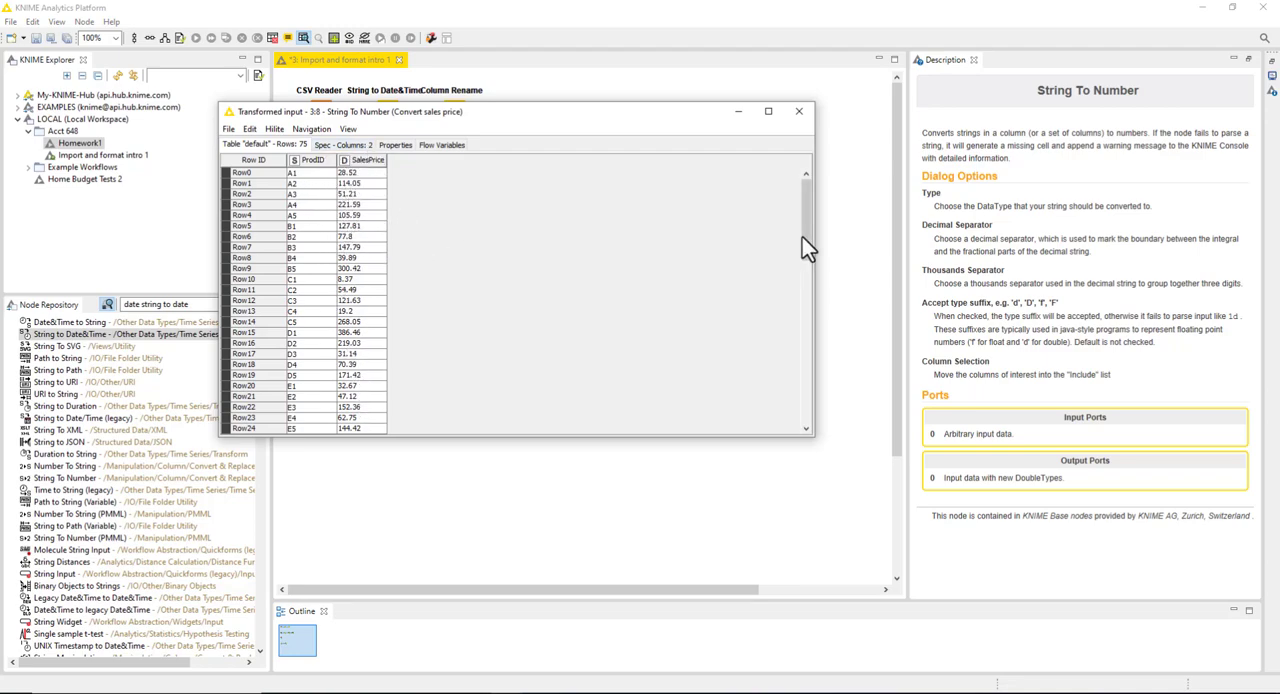
{"action": "left_click", "coordinate": [799, 112]}
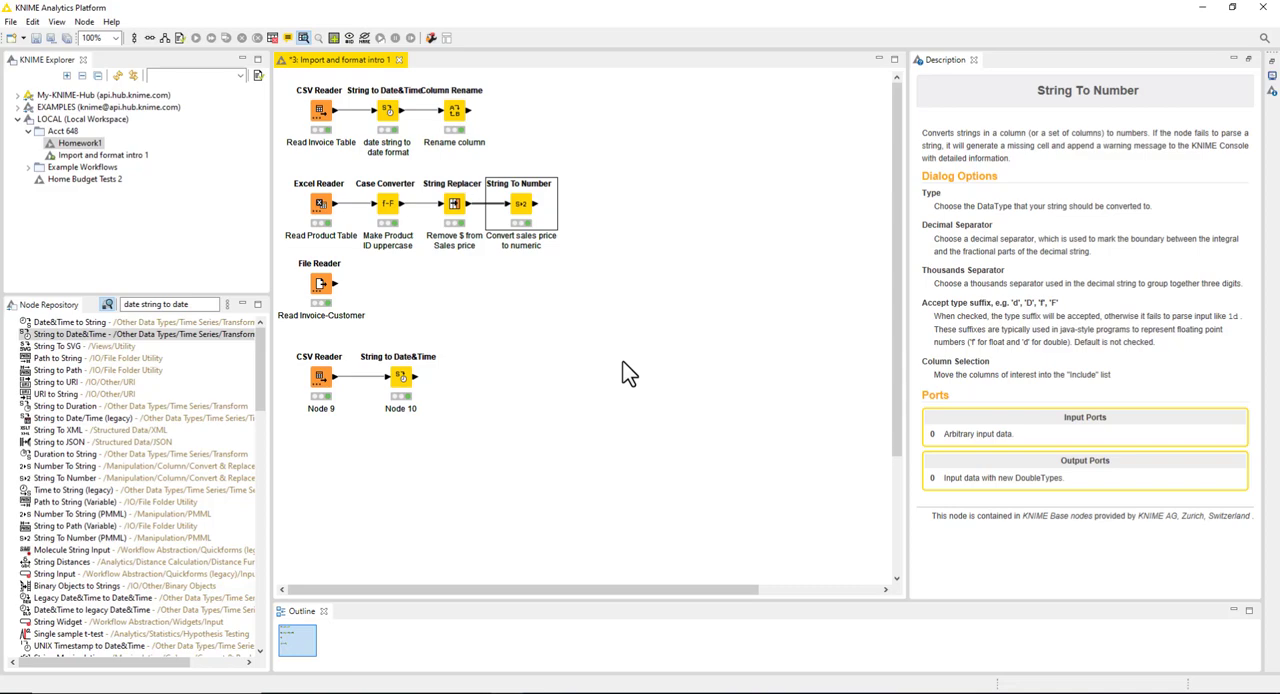
Step: Search the node repository for "string" and for "date", and clear the search filter
{"action": "left_click", "coordinate": [210, 304]}
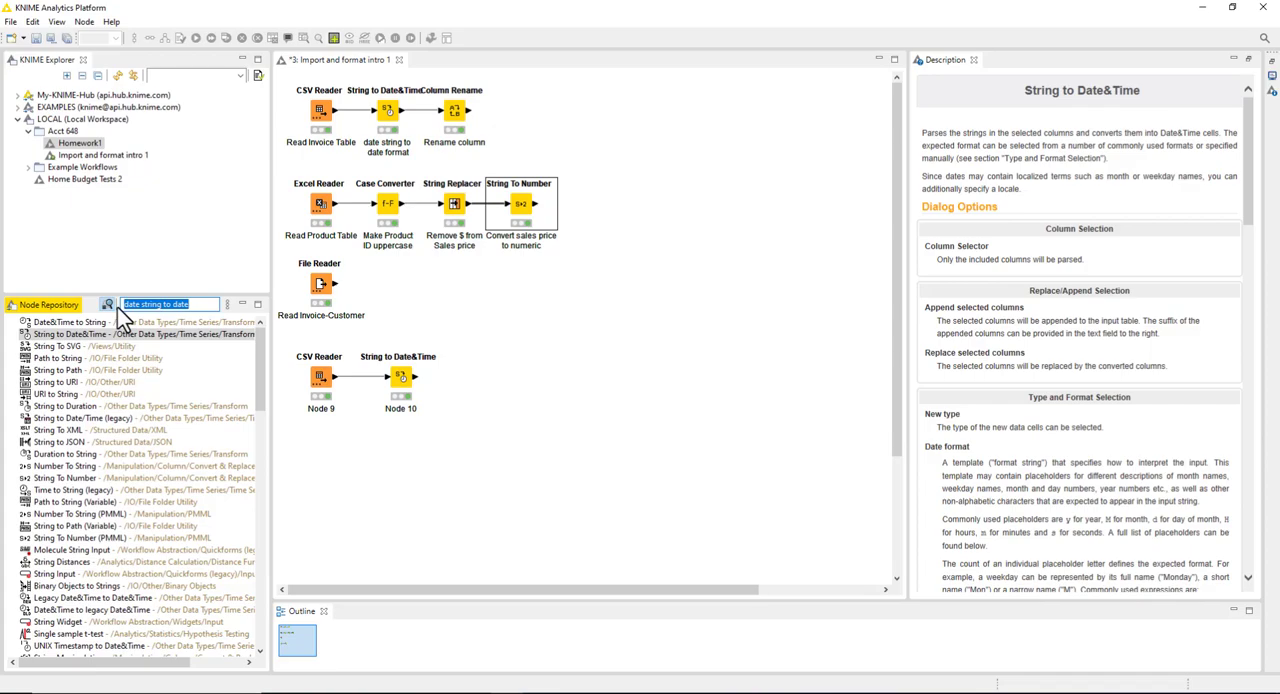
{"action": "type", "text": "string"}
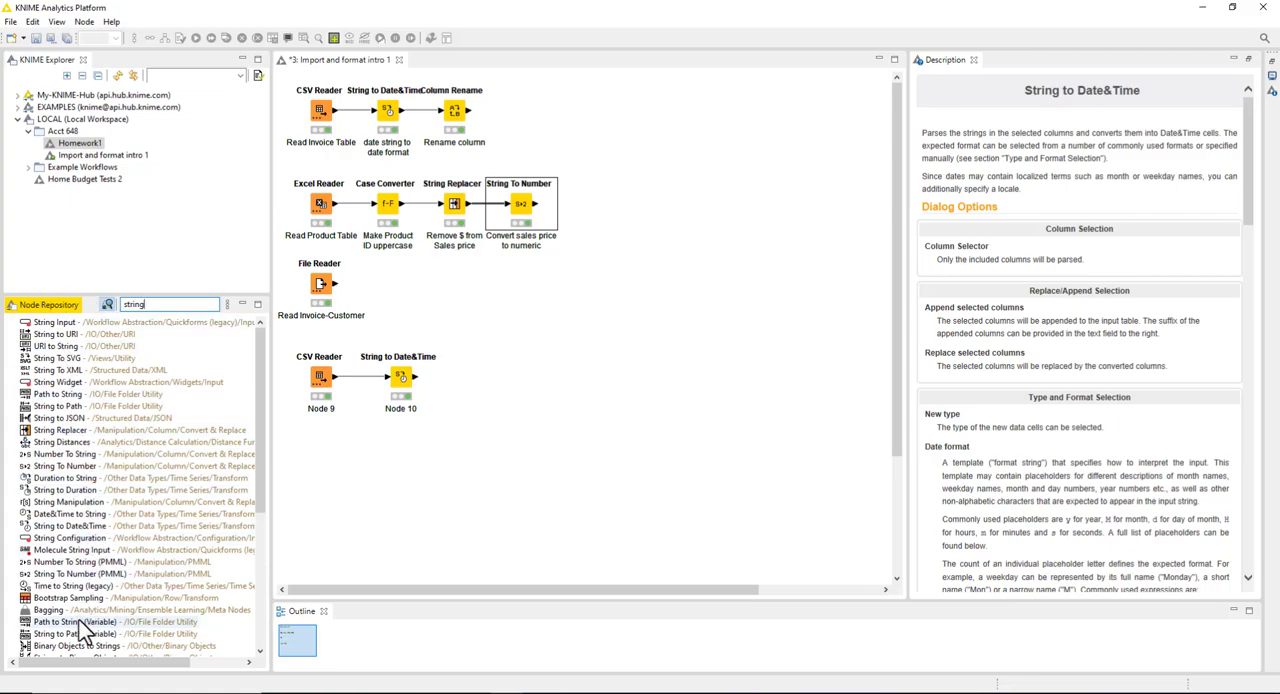
{"action": "type", "text": "date"}
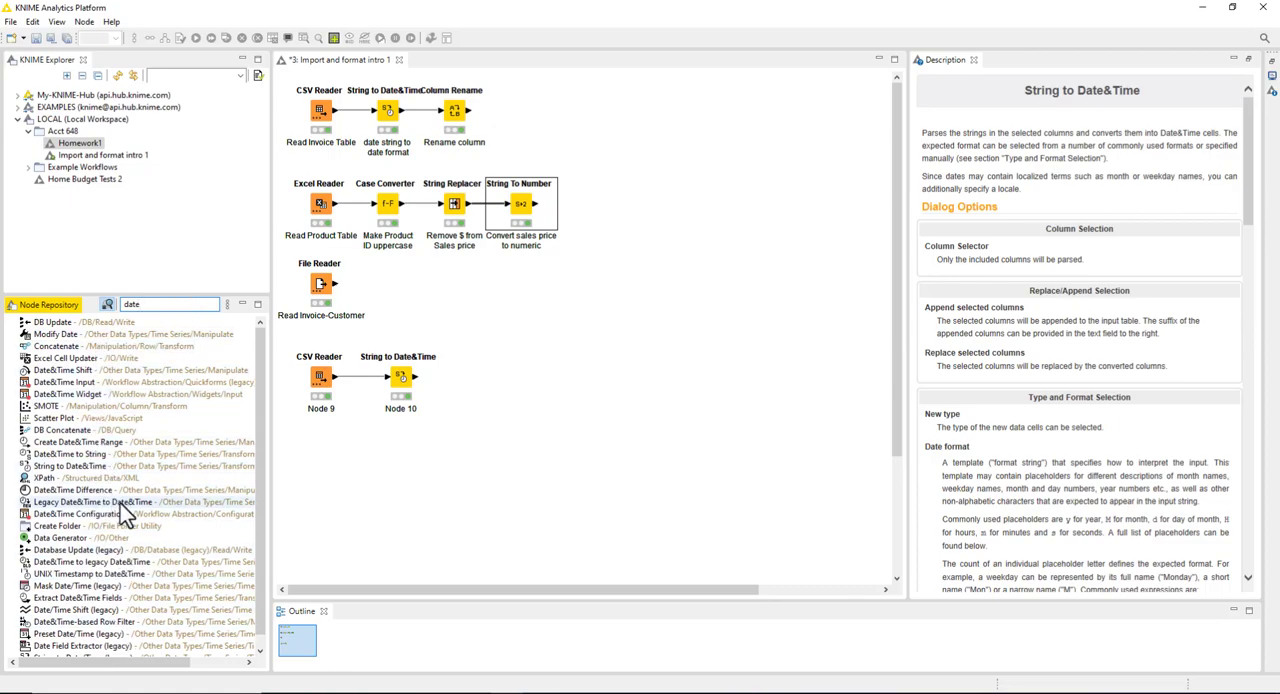
{"action": "left_click_drag", "start_coordinate": [166, 304], "coordinate": [119, 304]}
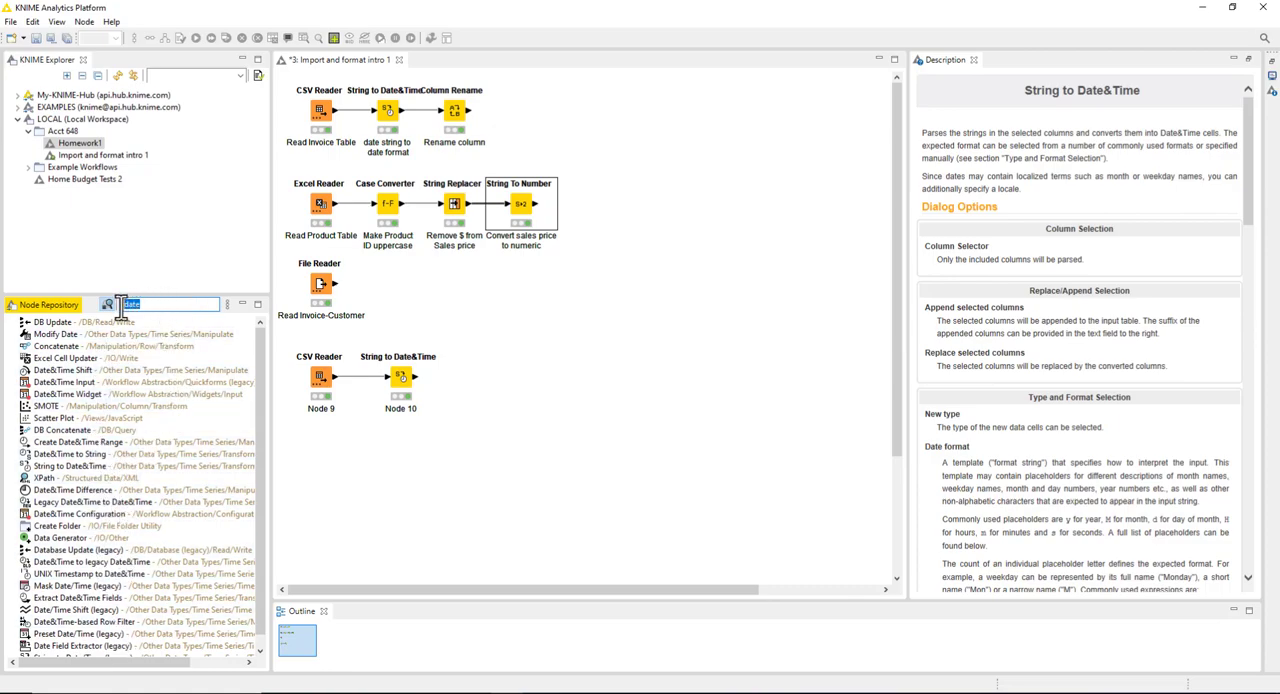
{"action": "key", "text": "BackSpace"}
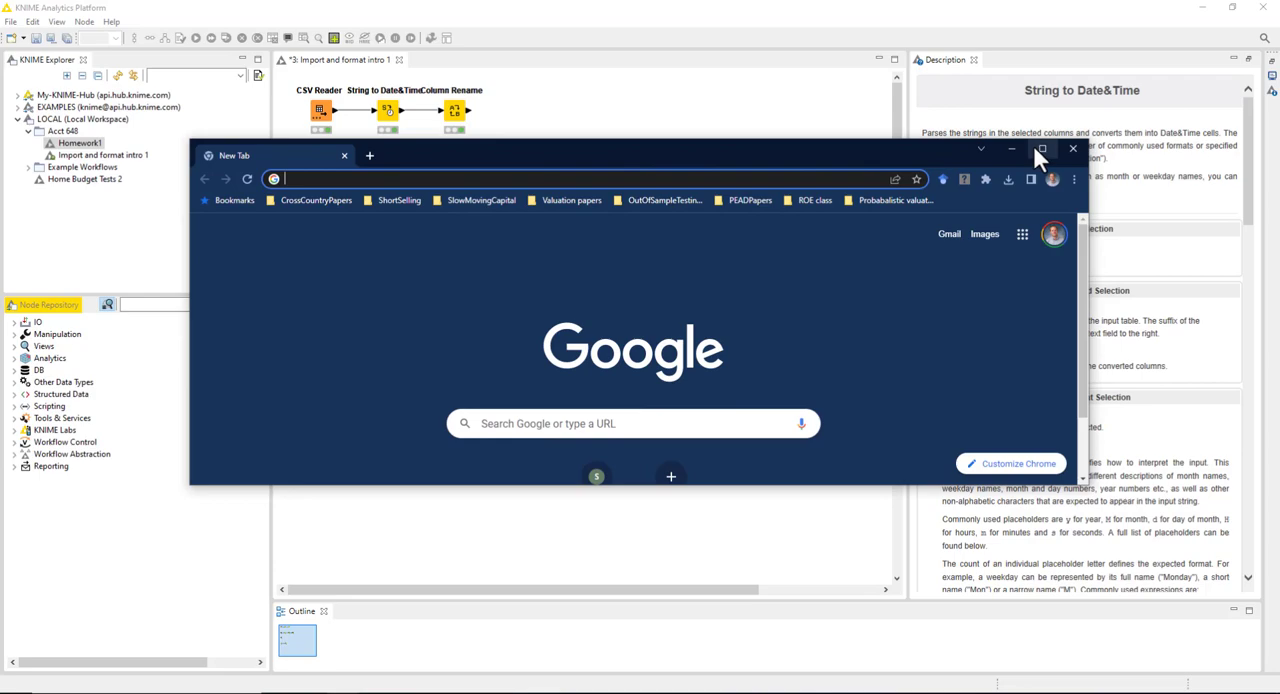
Step: Switch to Chrome, search Google for "knime import excel", look through the results and close the browser
{"action": "left_click", "coordinate": [1041, 149]}
{"action": "type", "text": "kn"}
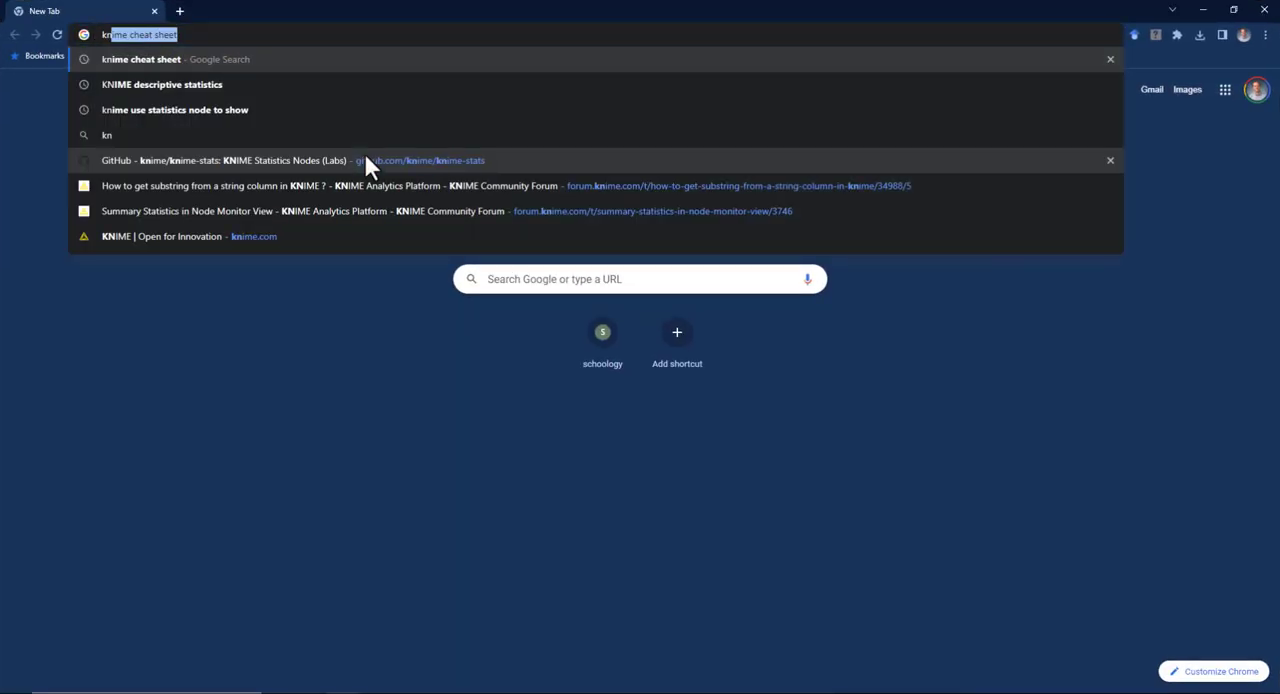
{"action": "type", "text": "ime"}
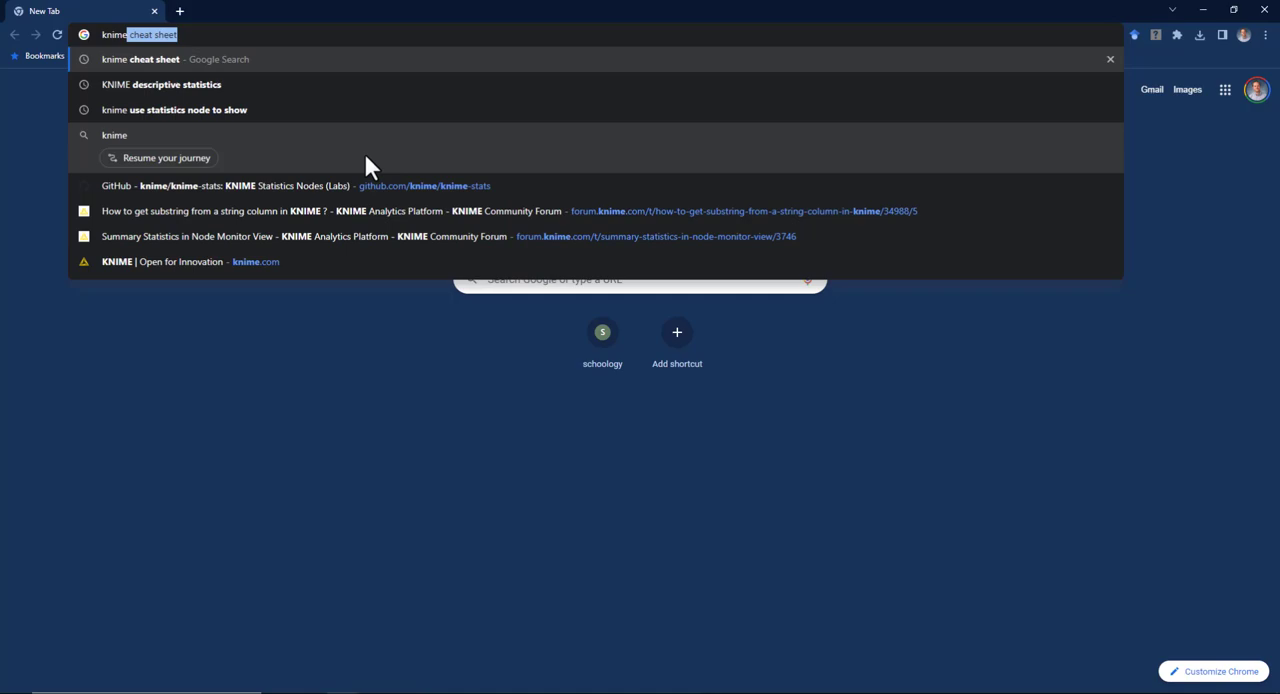
{"action": "type", "text": " impo"}
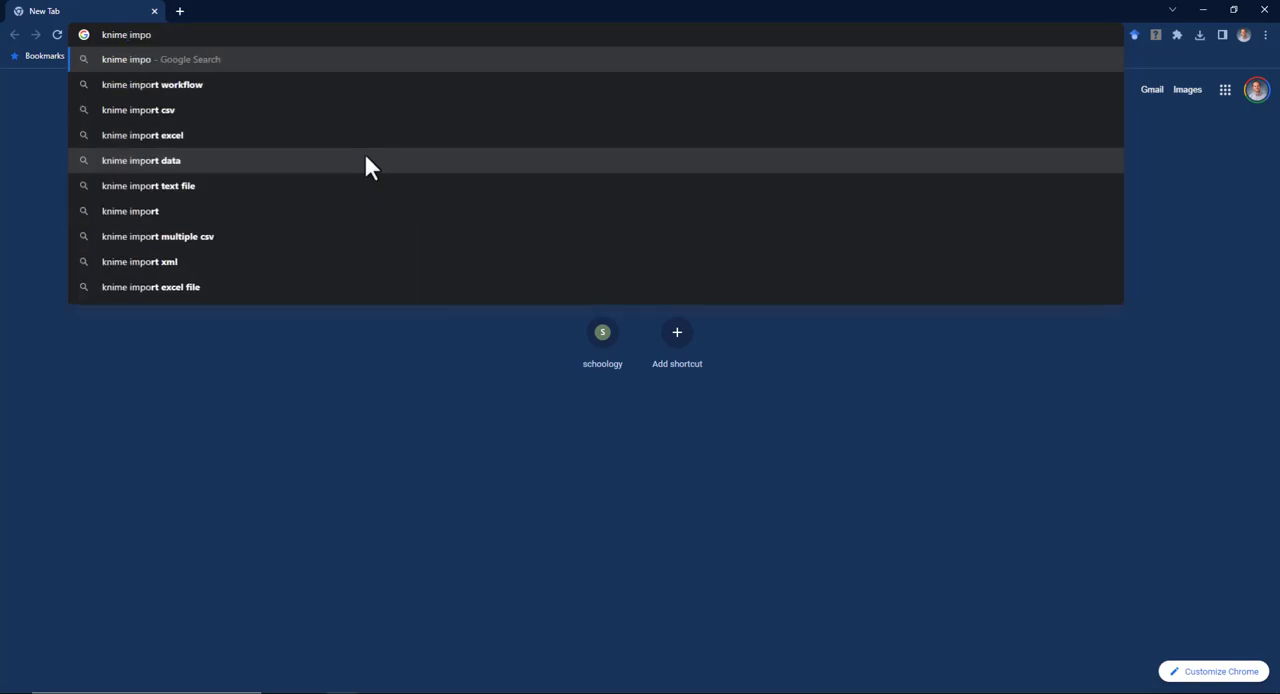
{"action": "type", "text": "rt excel"}
{"action": "key", "text": "Return"}
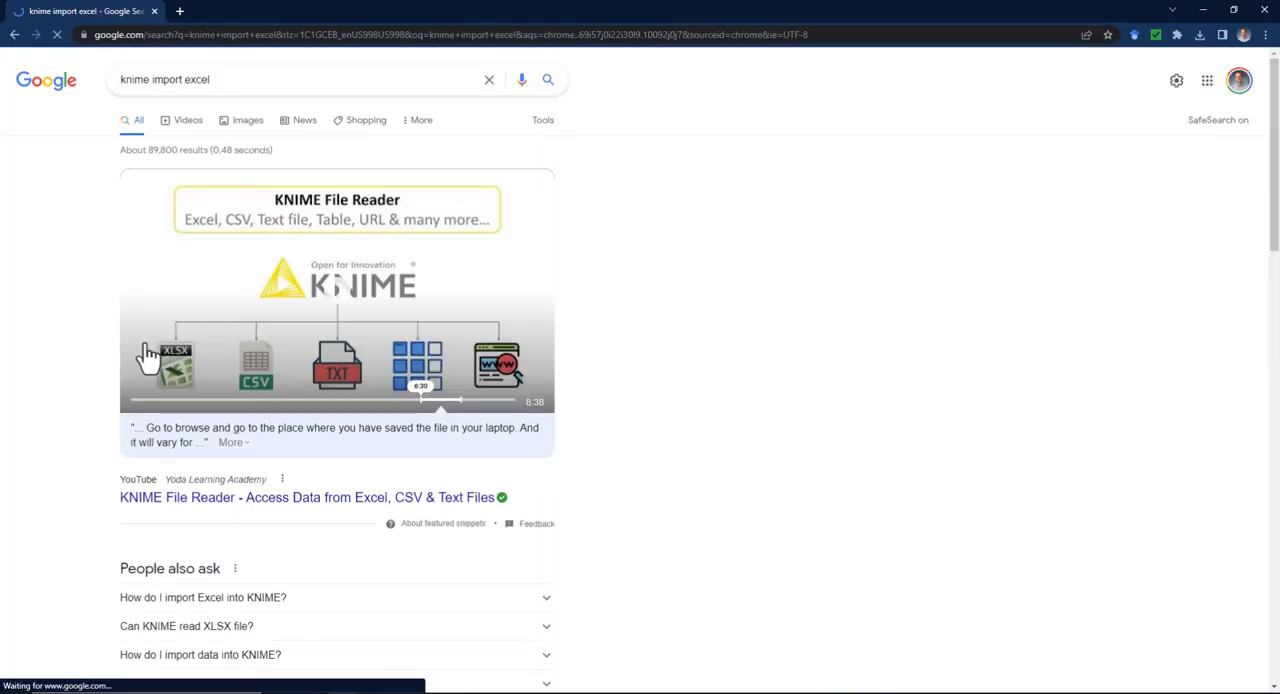
{"action": "scroll", "coordinate": [69, 437], "scroll_direction": "down", "scroll_amount": 3}
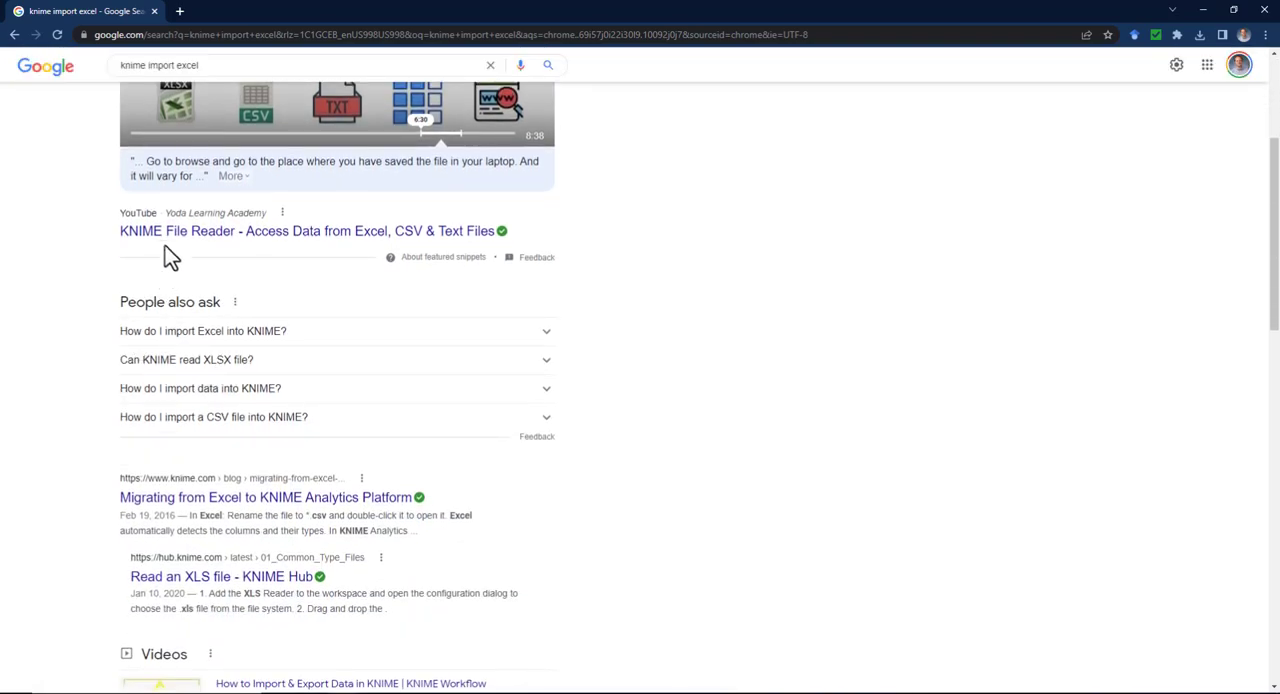
{"action": "scroll", "coordinate": [97, 323], "scroll_direction": "down", "scroll_amount": 2}
{"action": "scroll", "coordinate": [97, 322], "scroll_direction": "down", "scroll_amount": 1}
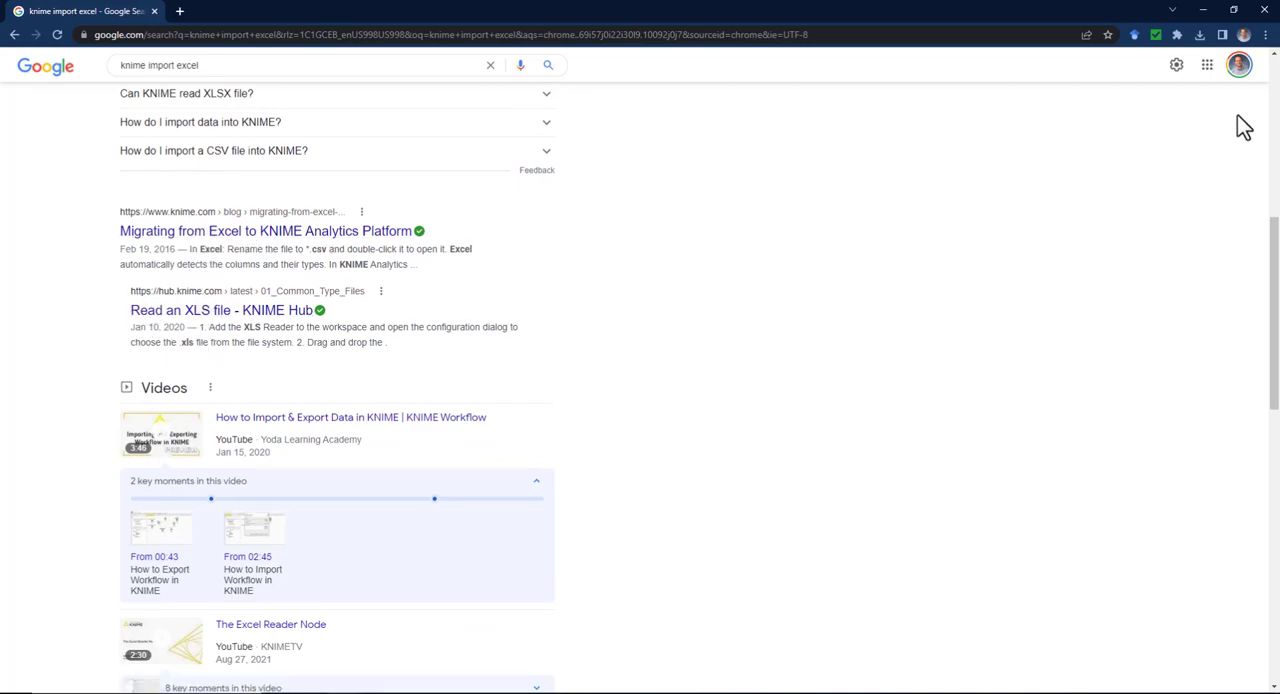
{"action": "left_click", "coordinate": [1264, 10]}
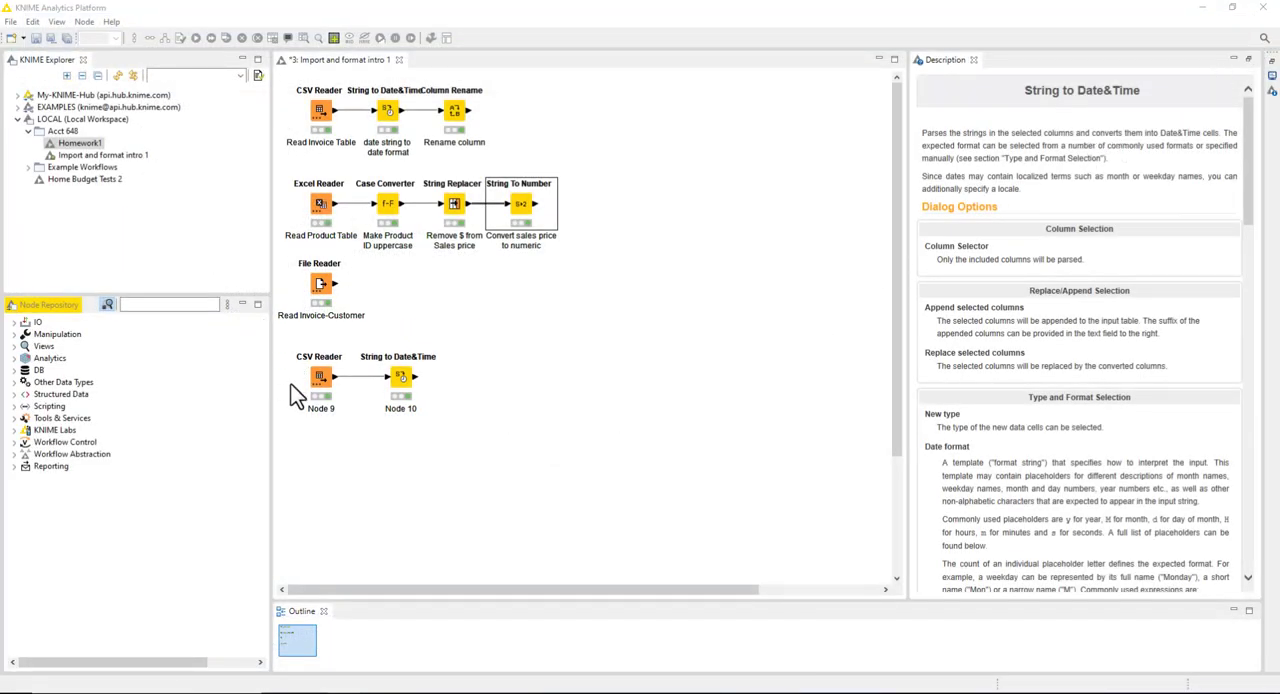
Step: Delete the practice String to Date&Time node and the CSV Reader that feeds it from the workflow
{"action": "left_click", "coordinate": [320, 378]}
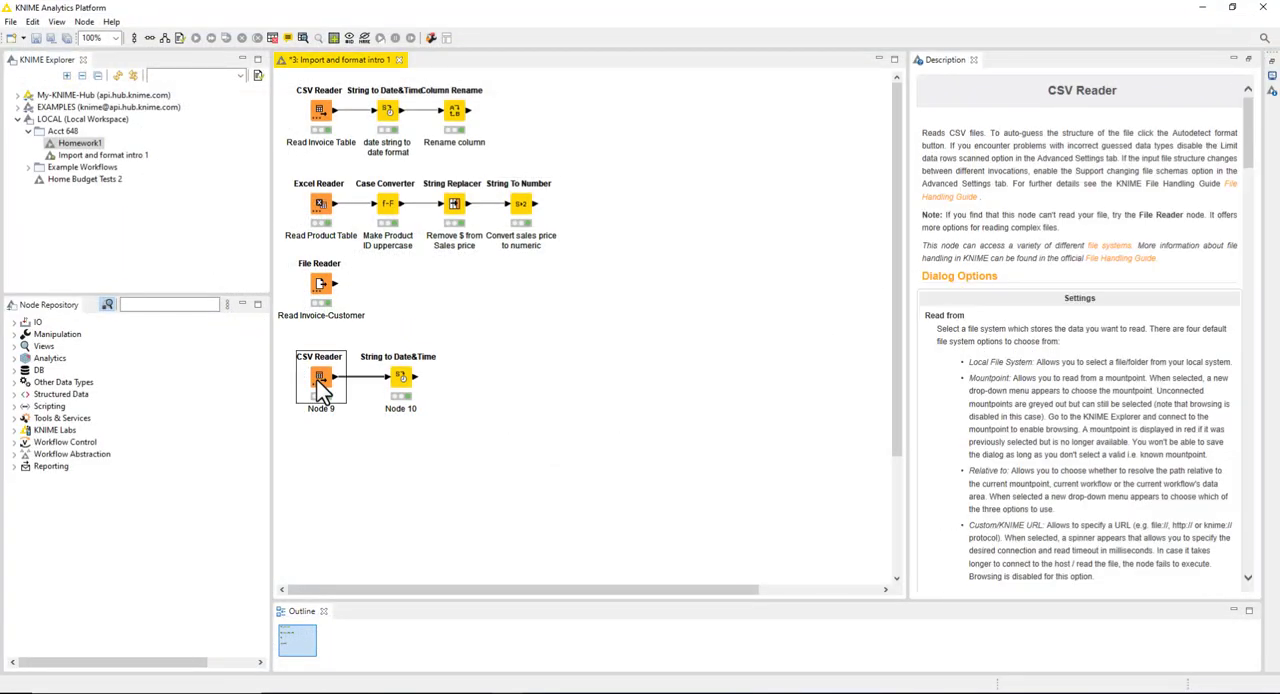
{"action": "left_click", "coordinate": [508, 440]}
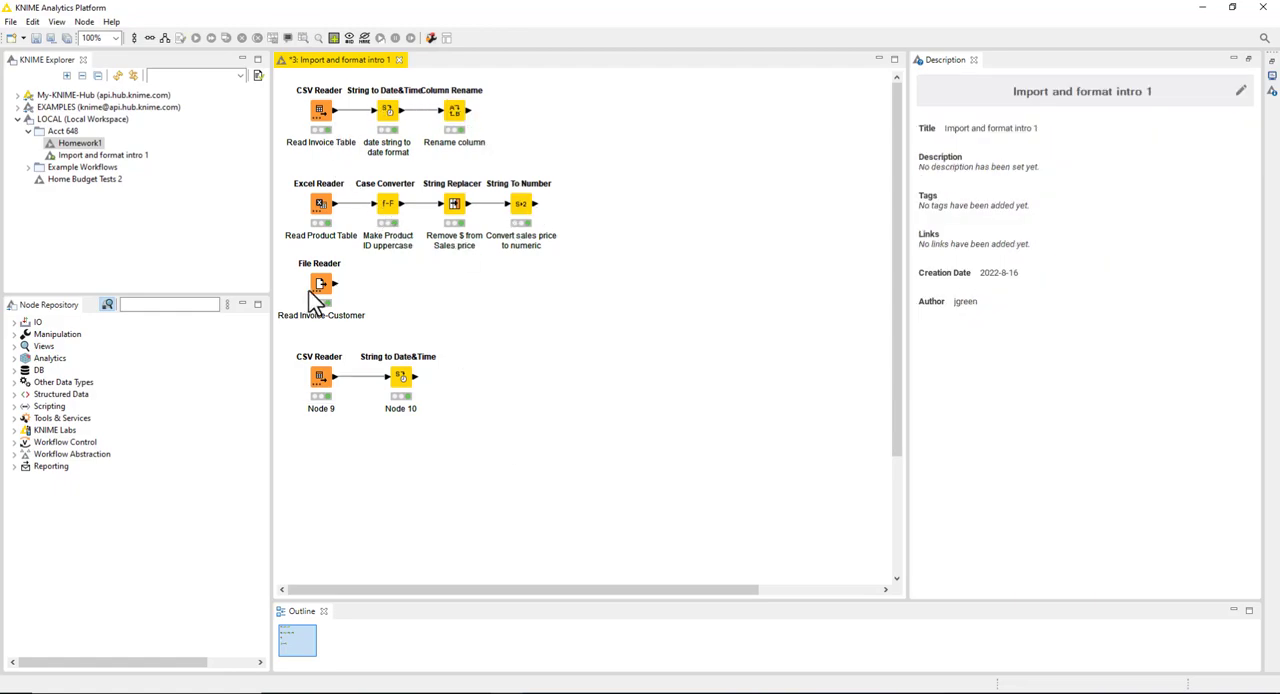
{"action": "left_click", "coordinate": [400, 377]}
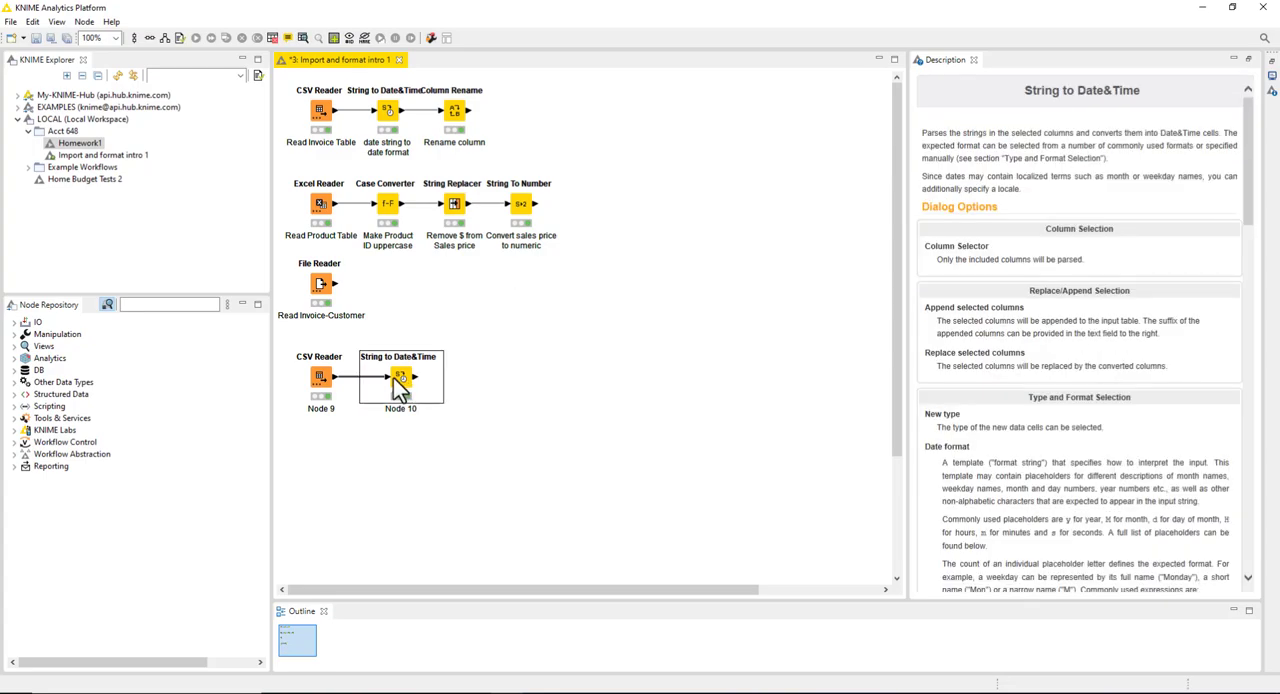
{"action": "right_click", "coordinate": [396, 376]}
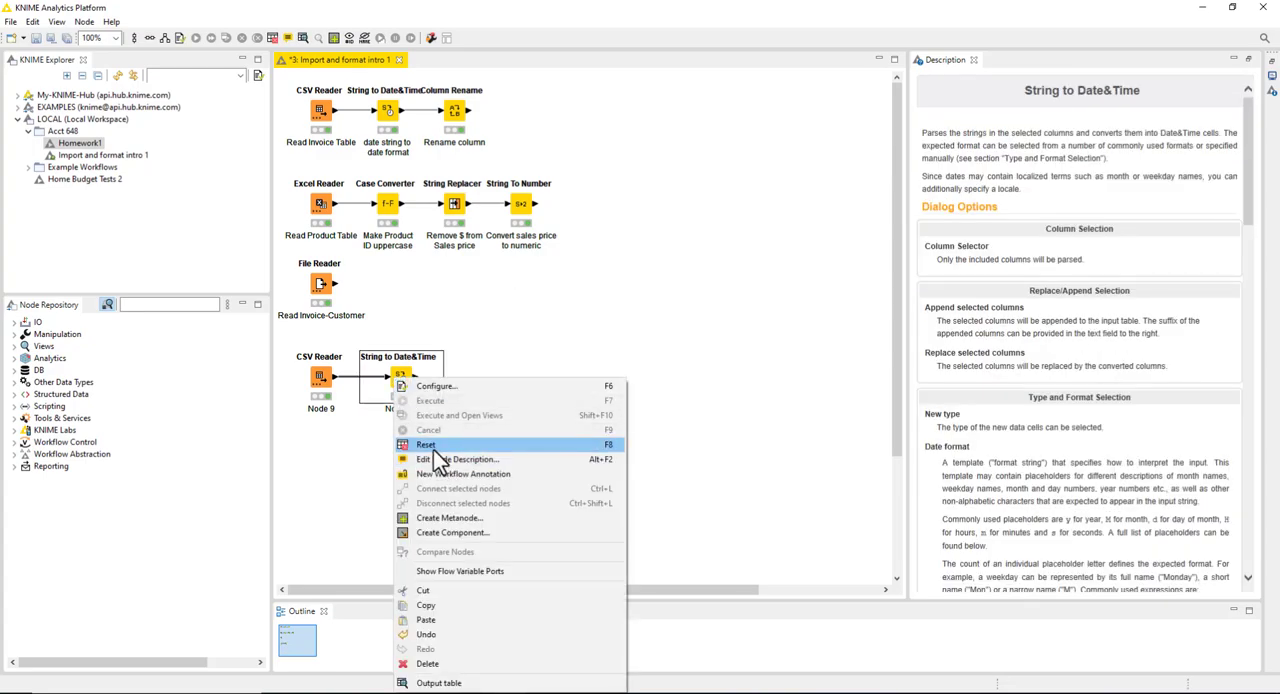
{"action": "left_click", "coordinate": [444, 663]}
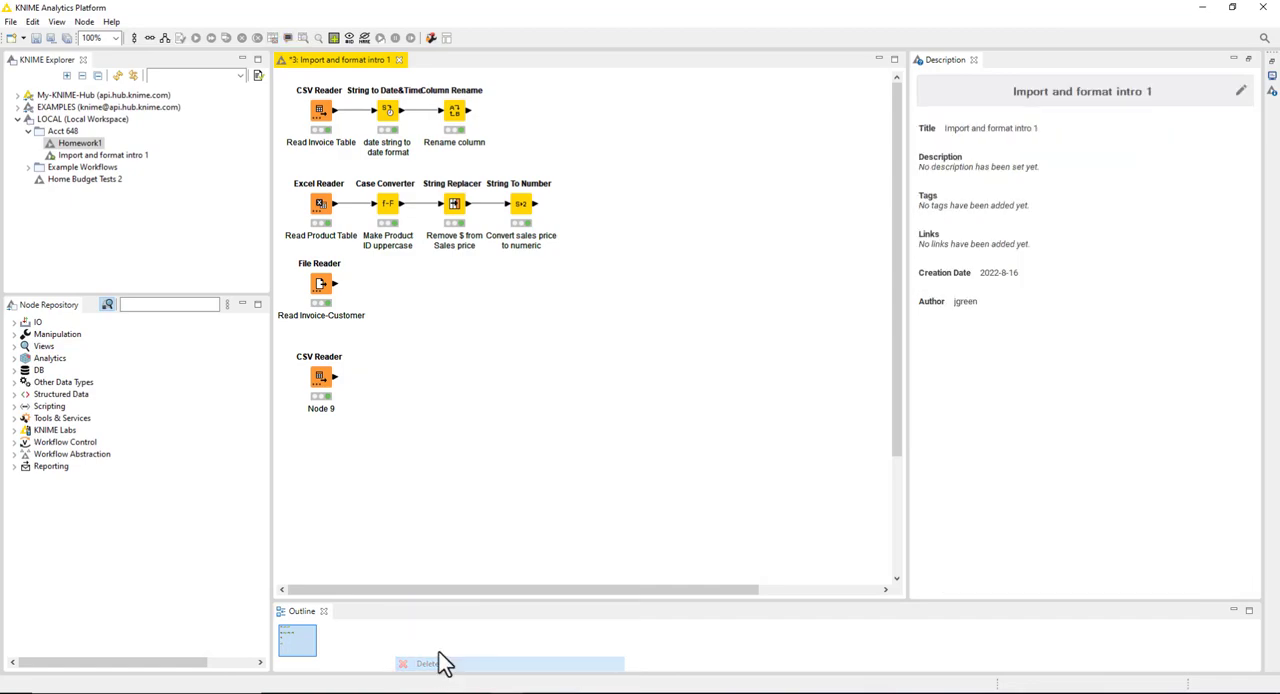
{"action": "right_click", "coordinate": [322, 380]}
{"action": "left_click", "coordinate": [350, 349]}
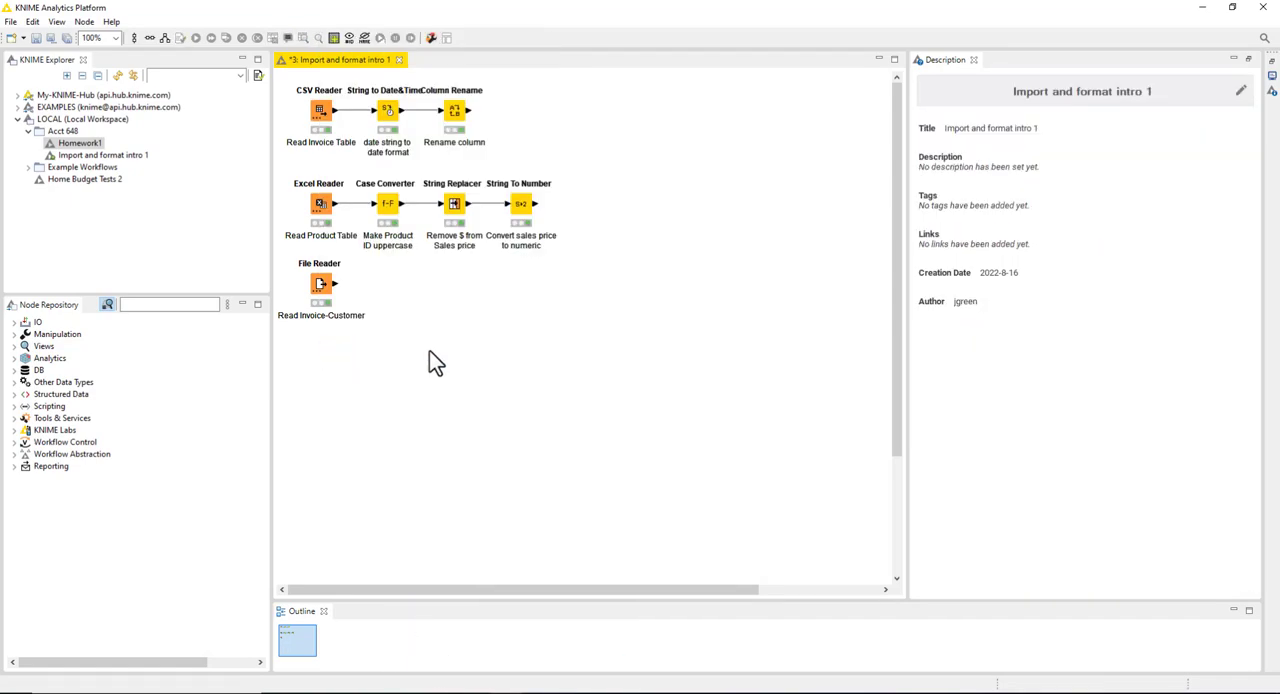
{"action": "right_click", "coordinate": [527, 217]}
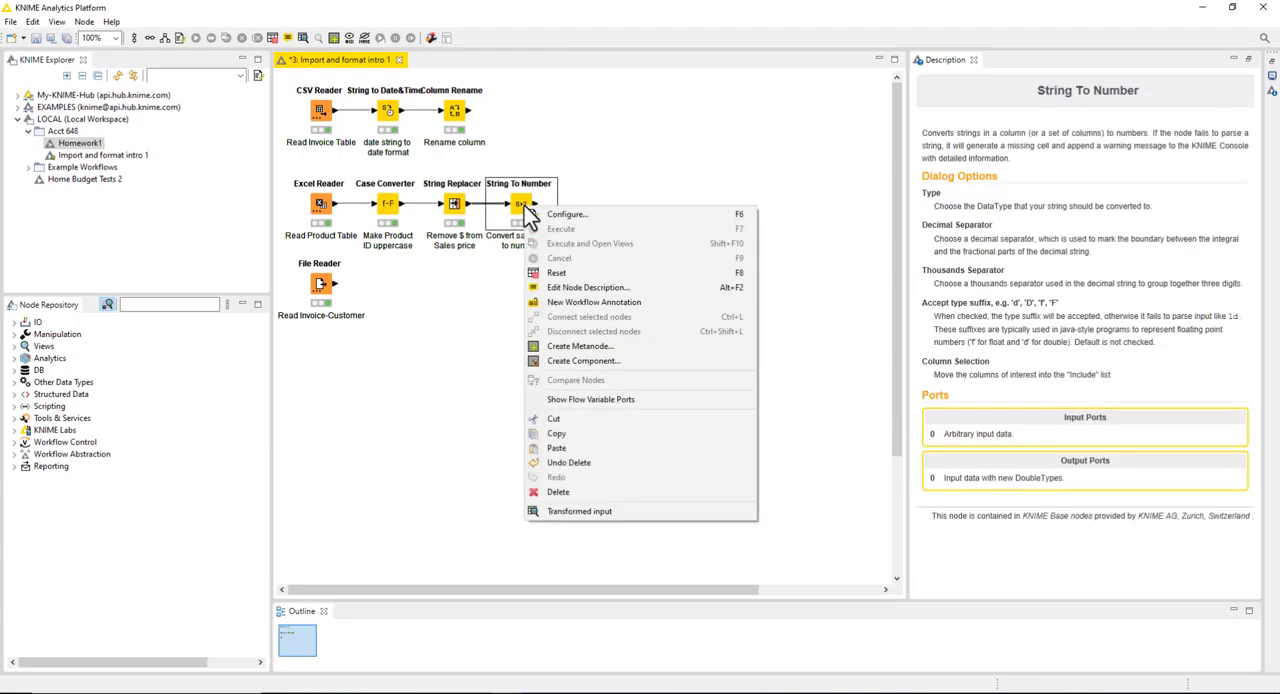
{"action": "left_click", "coordinate": [634, 214]}
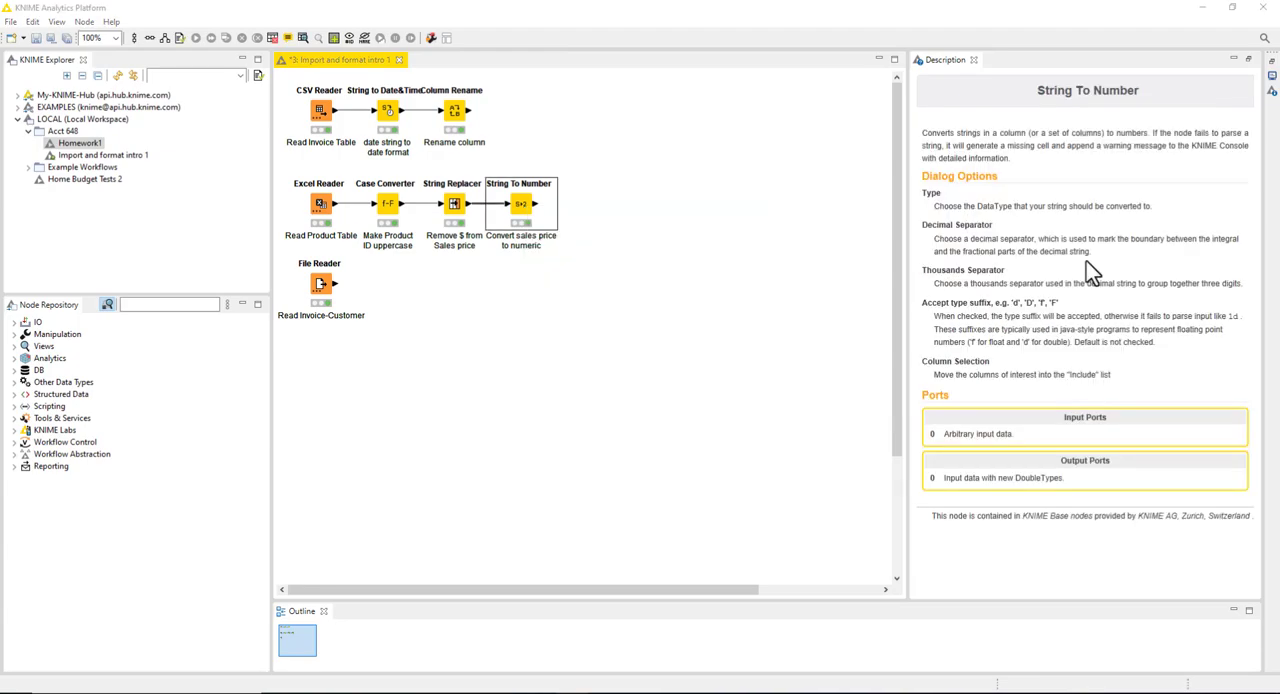
Step: Find the Statistics node in the repository, place it after String To Number and connect that node's output to it
{"action": "left_click", "coordinate": [169, 306]}
{"action": "type", "text": "stati"}
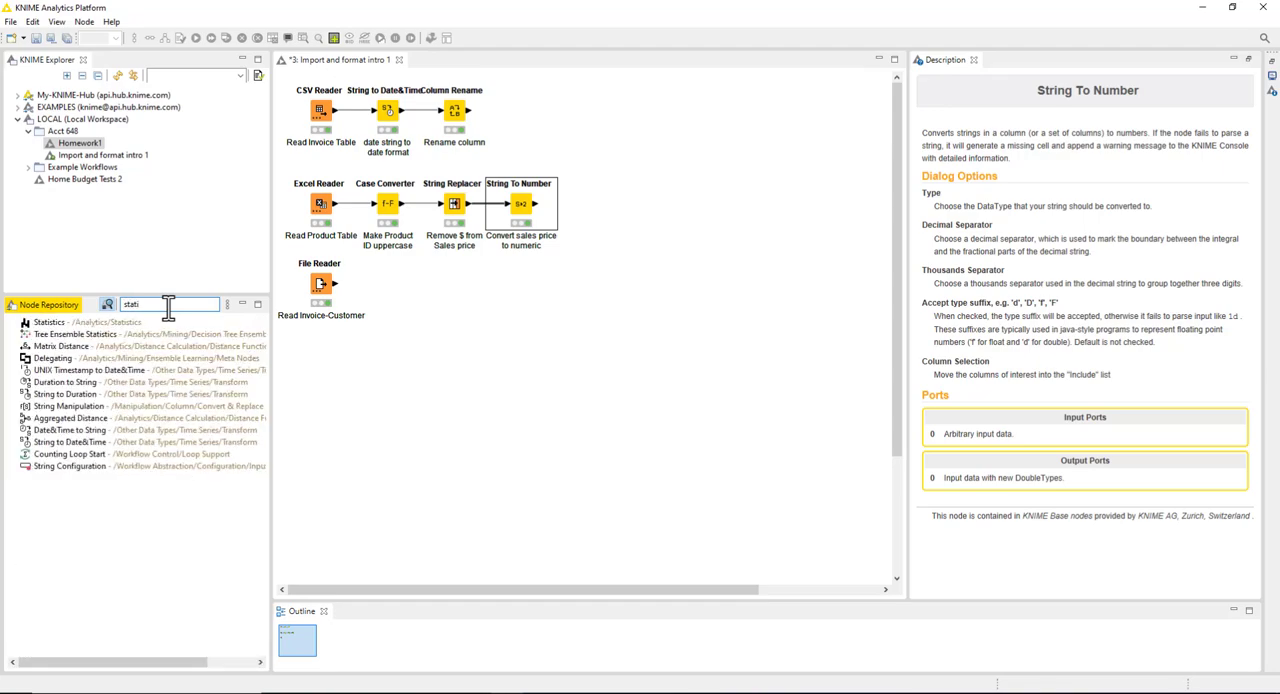
{"action": "type", "text": "stics"}
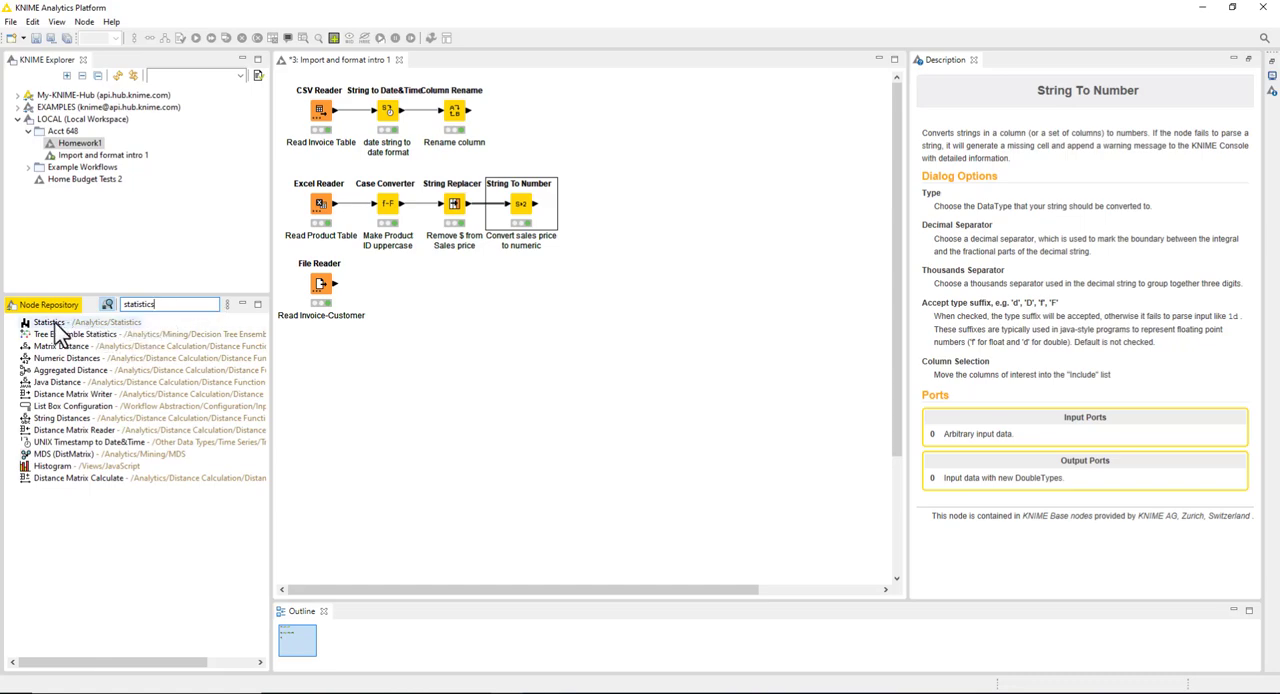
{"action": "left_click_drag", "start_coordinate": [36, 323], "coordinate": [615, 202]}
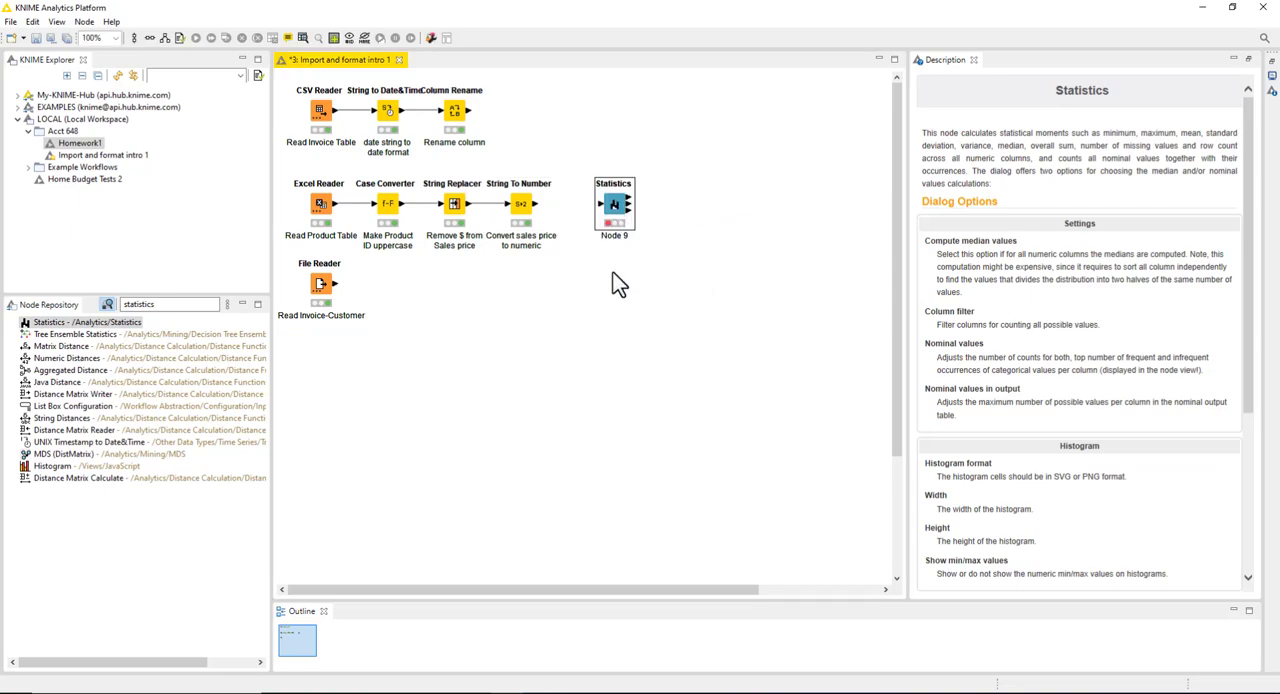
{"action": "left_click", "coordinate": [540, 205]}
{"action": "left_click_drag", "start_coordinate": [538, 204], "coordinate": [601, 205]}
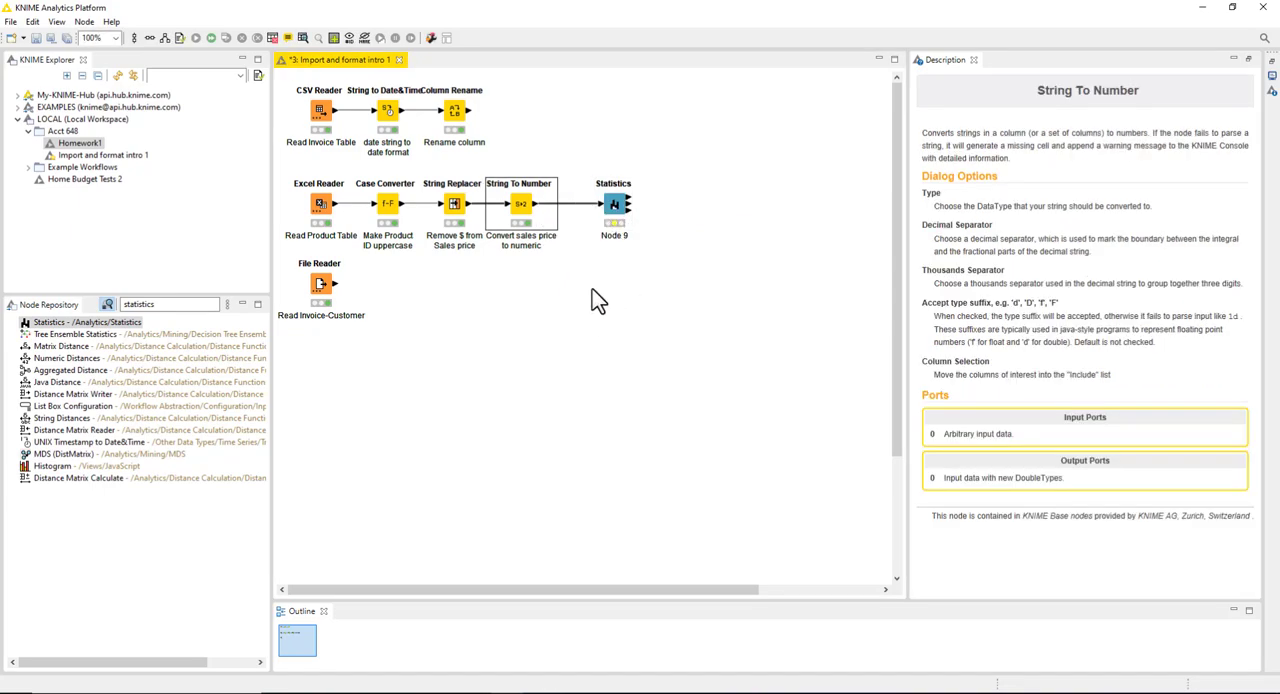
Step: Execute the Statistics node with its view open, examine the SalesPrice statistics including the maximum, and close the view
{"action": "right_click", "coordinate": [619, 209]}
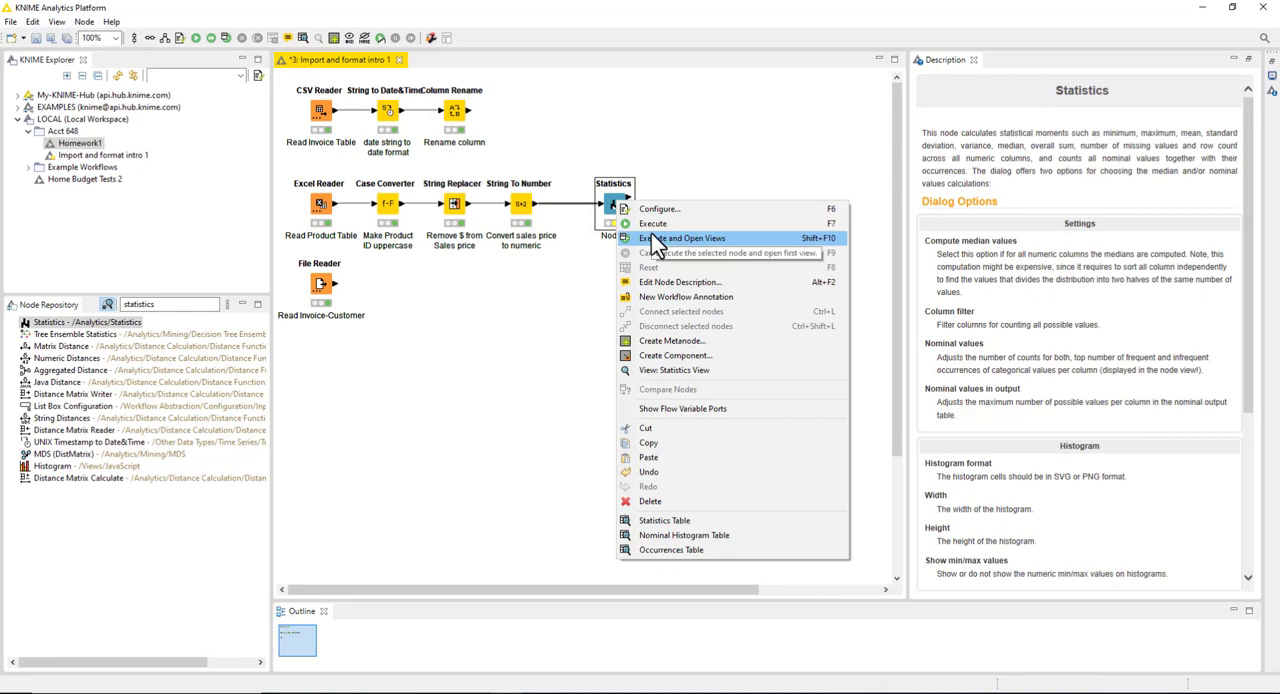
{"action": "left_click", "coordinate": [570, 268]}
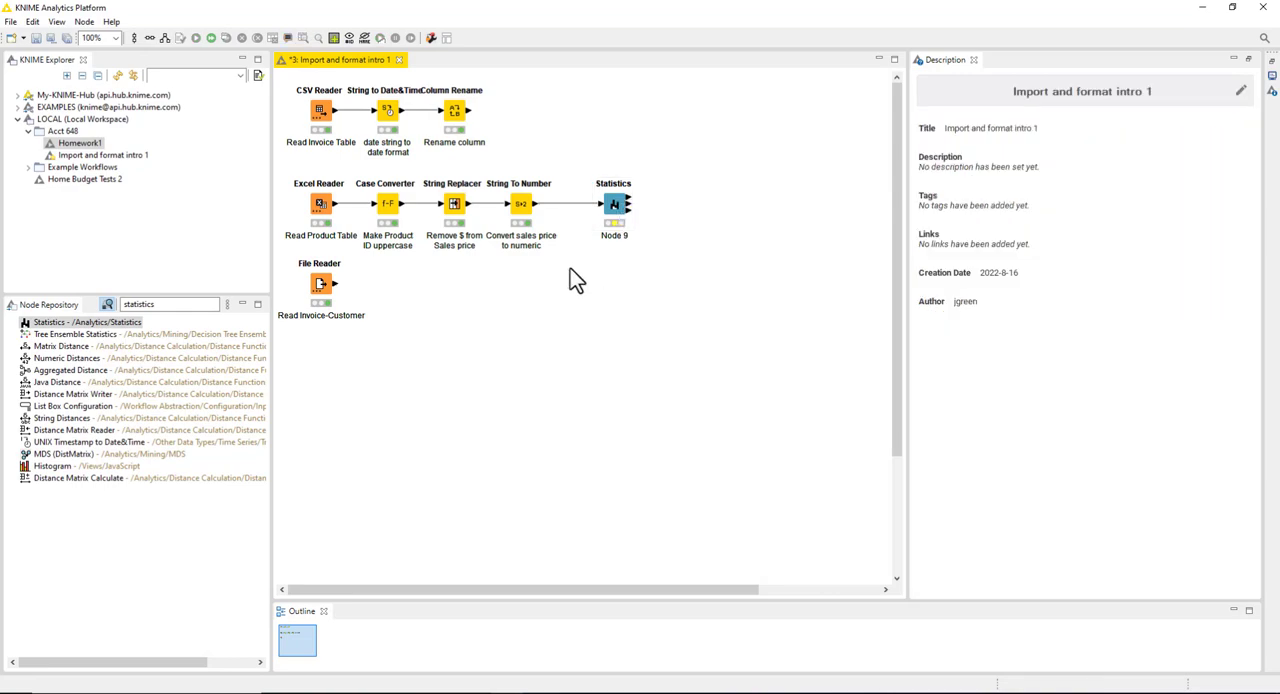
{"action": "right_click", "coordinate": [615, 203]}
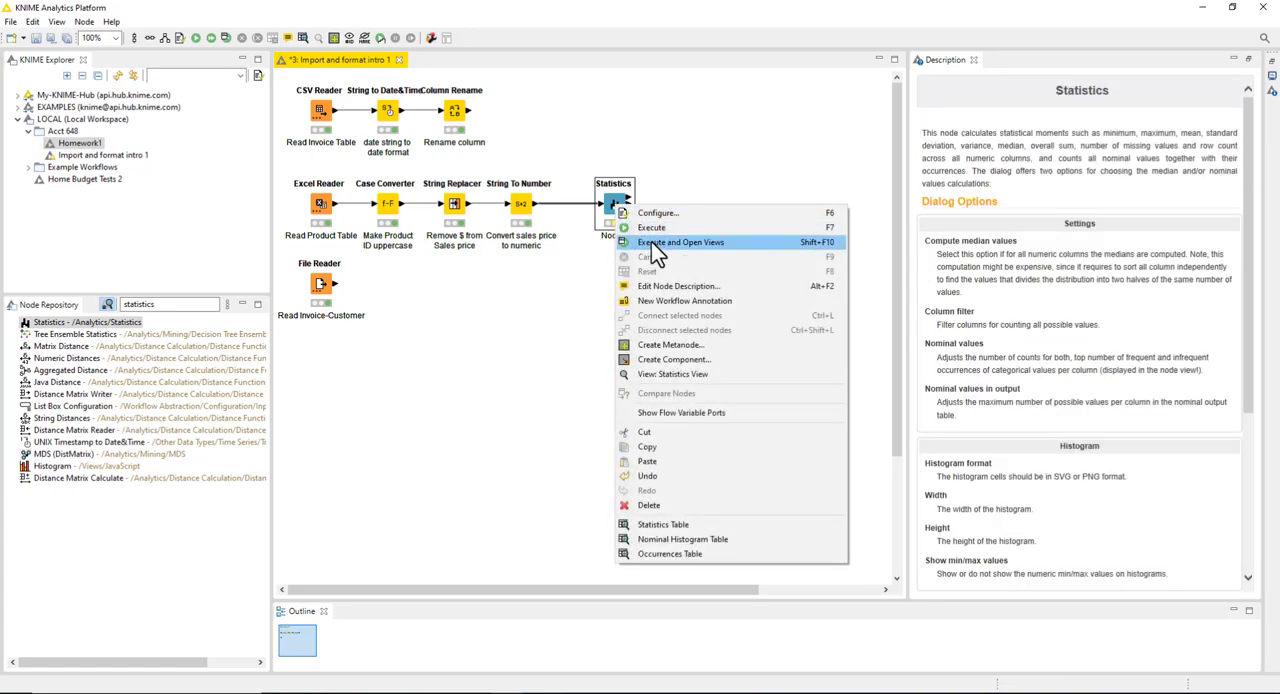
{"action": "left_click", "coordinate": [655, 247]}
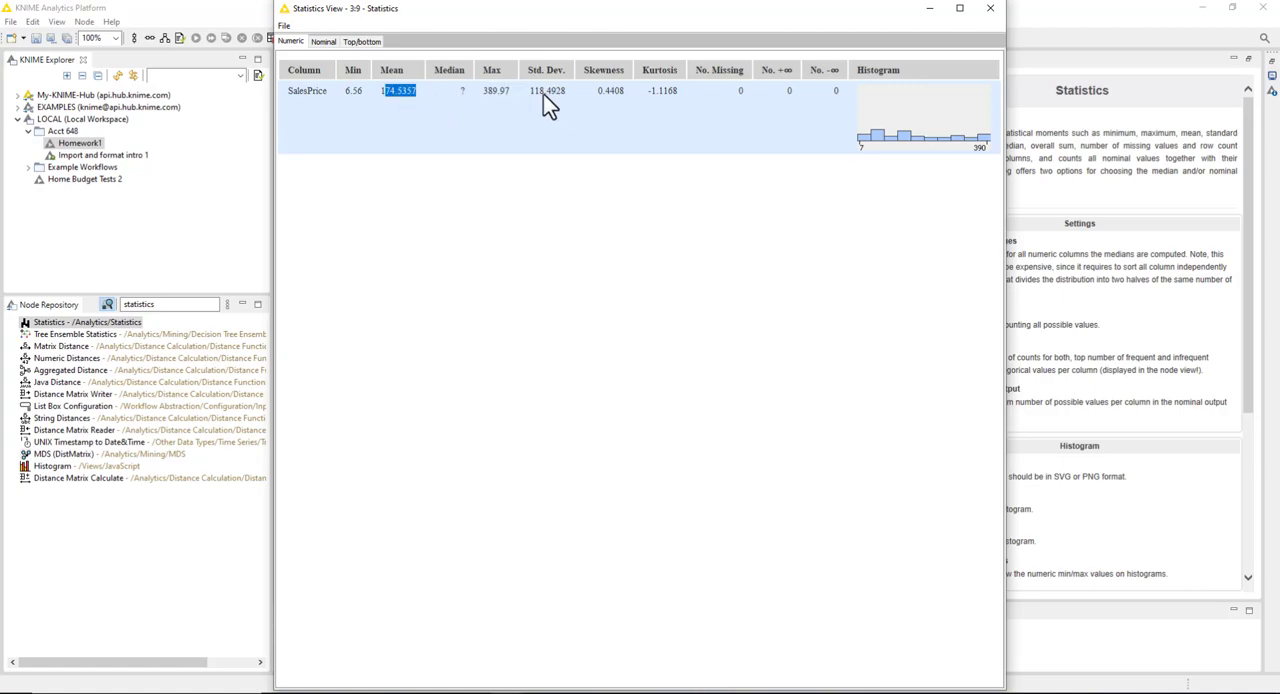
{"action": "left_click", "coordinate": [487, 91]}
{"action": "left_click_drag", "start_coordinate": [484, 91], "coordinate": [512, 96]}
{"action": "left_click", "coordinate": [993, 14]}
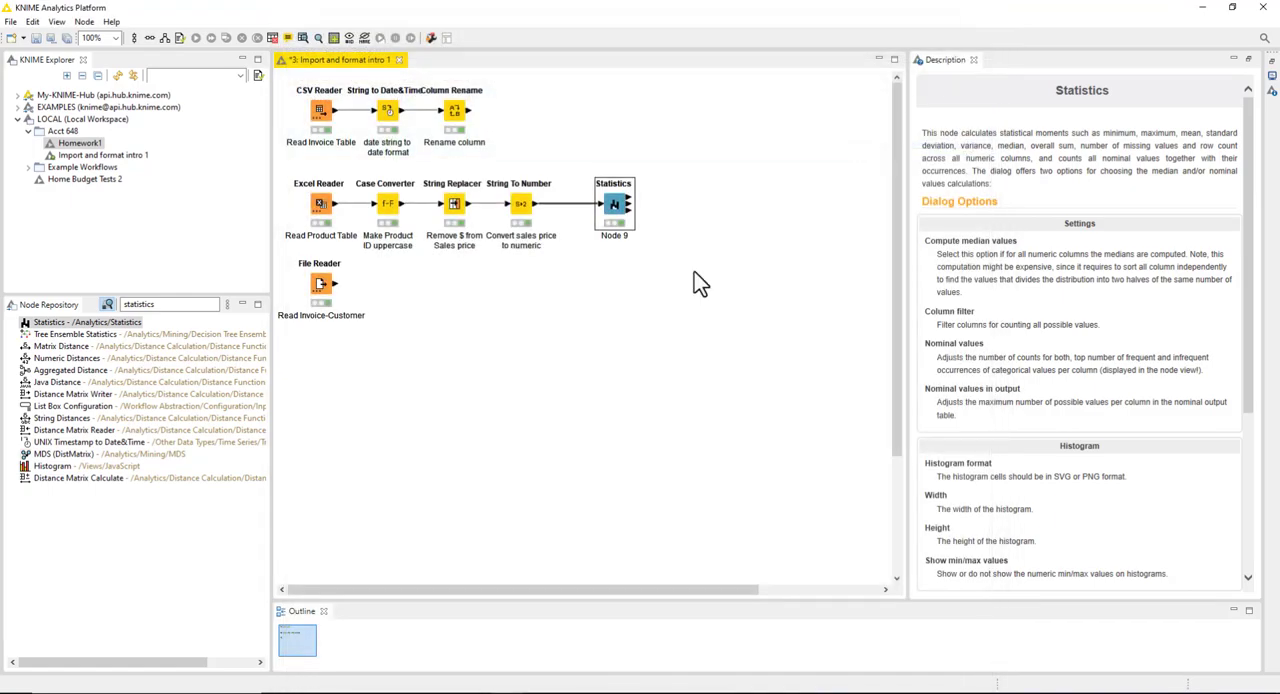